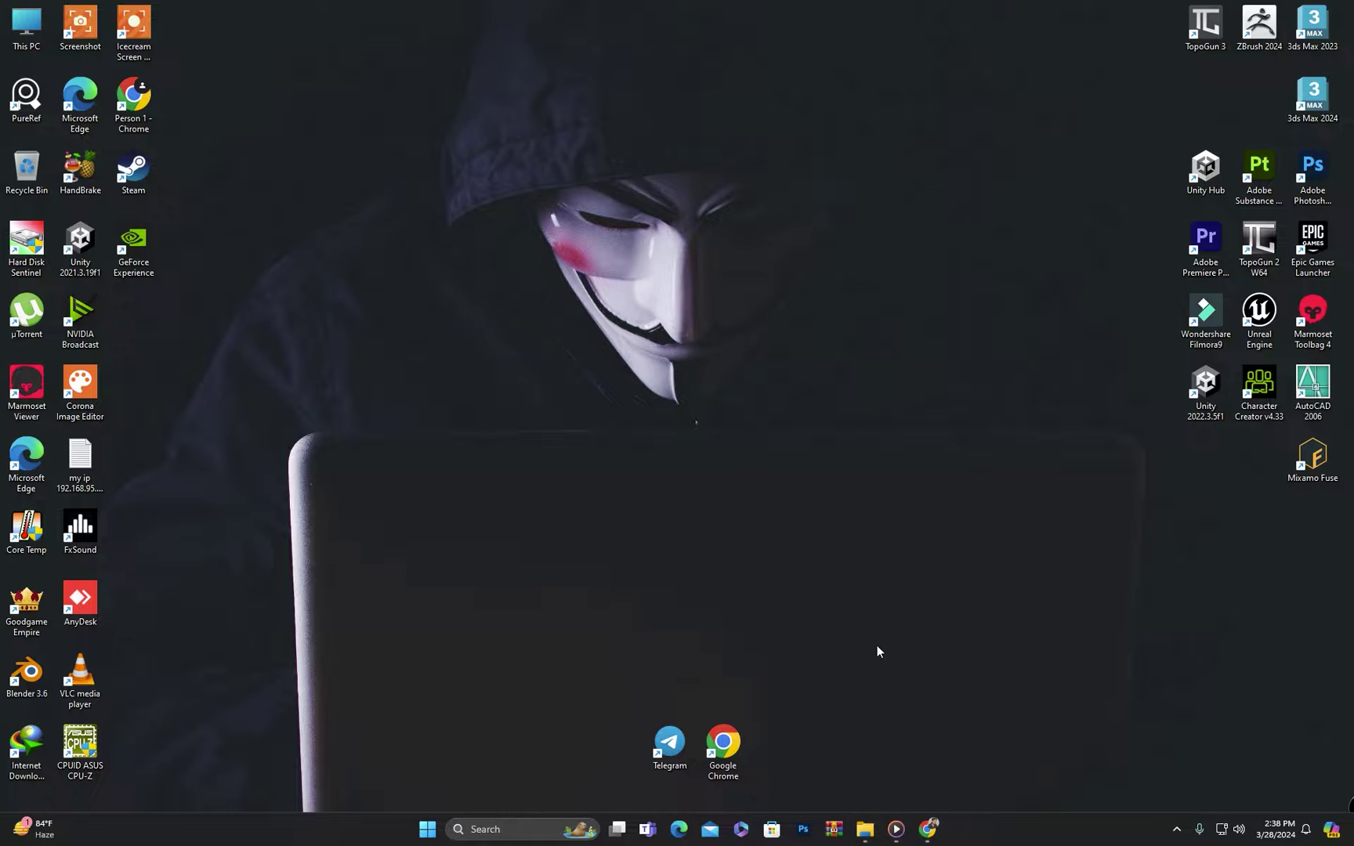
Switch to Chrome, open blender.org and go to the Blender 4.1 download page
click(928, 829)
click(646, 315)
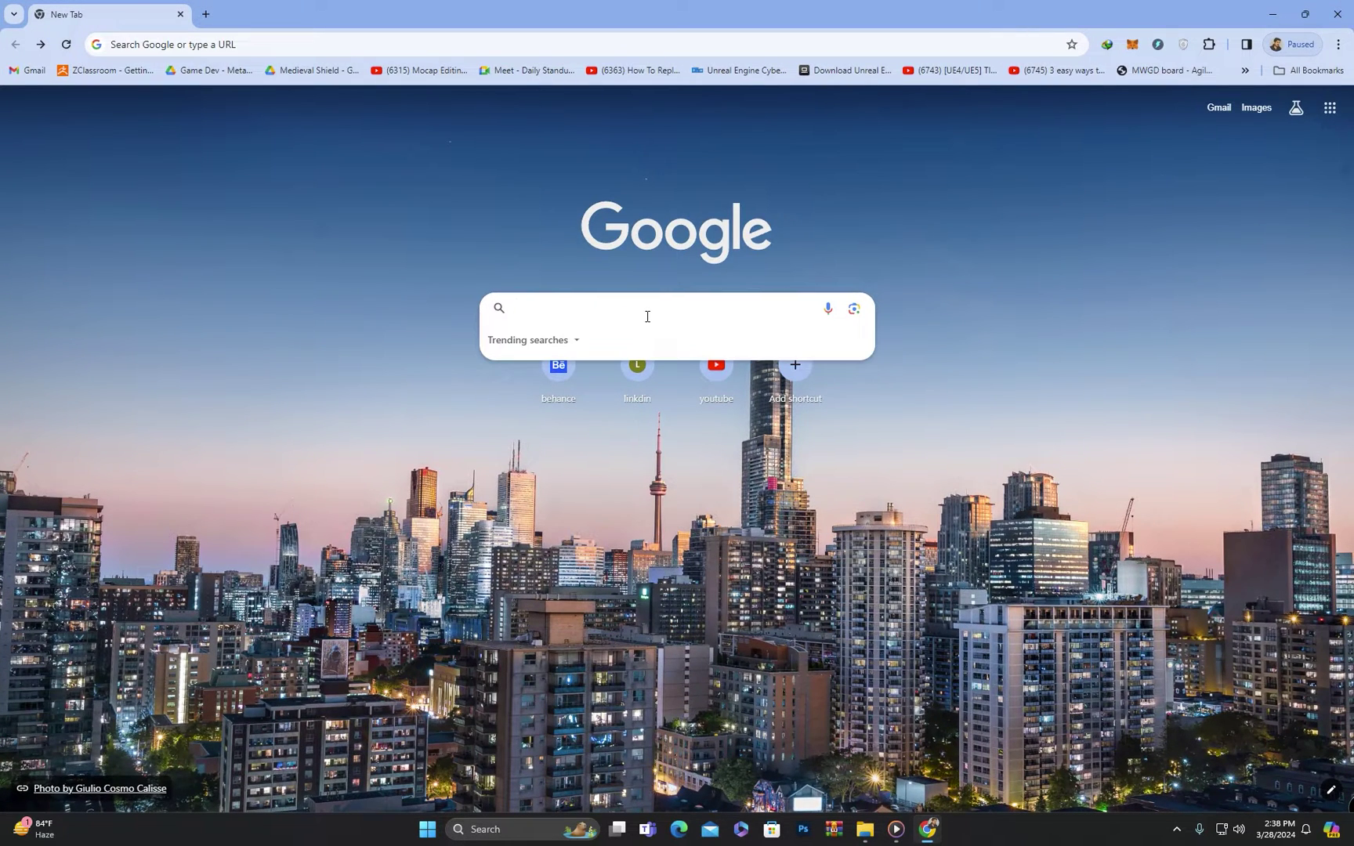
text(blende)
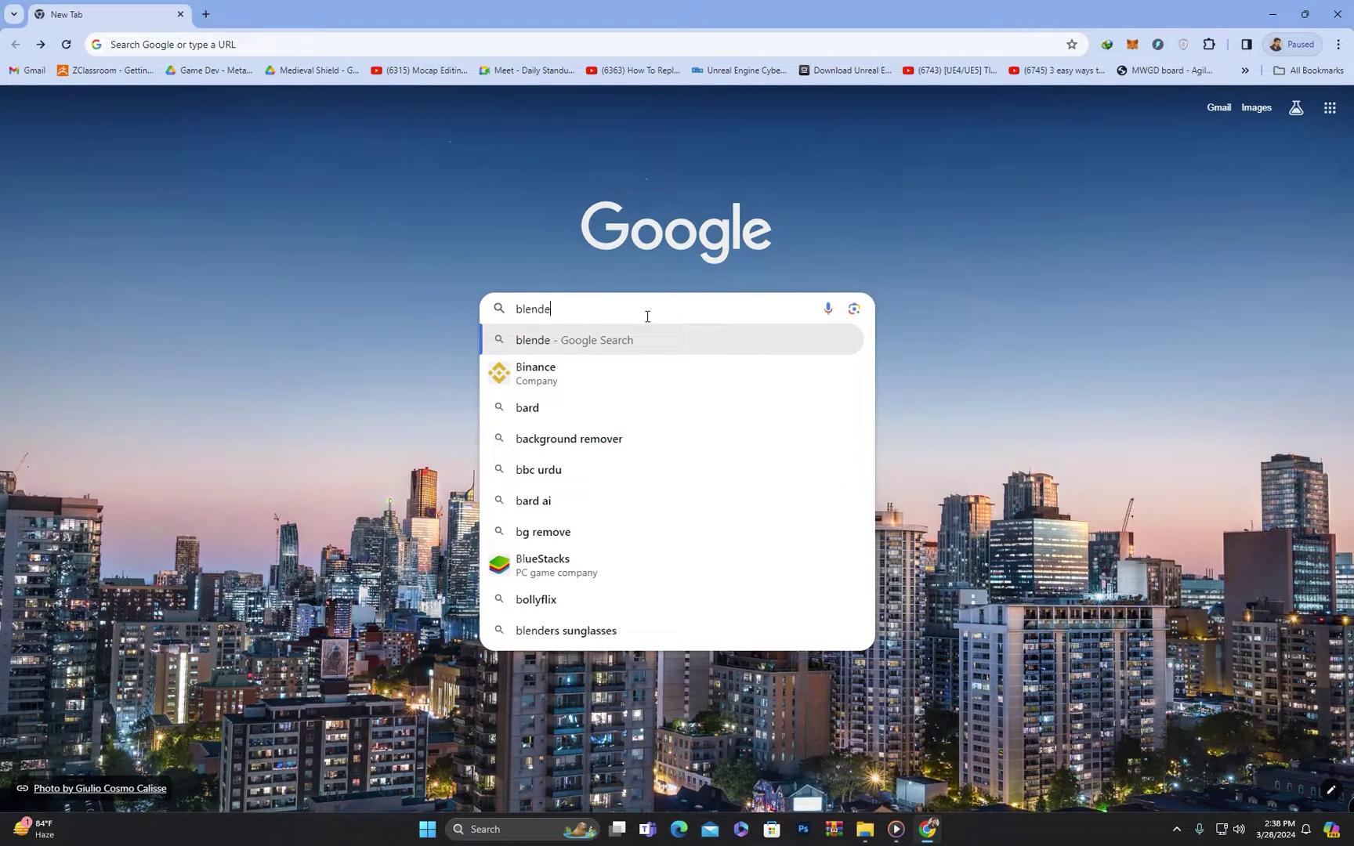
text(r.org)
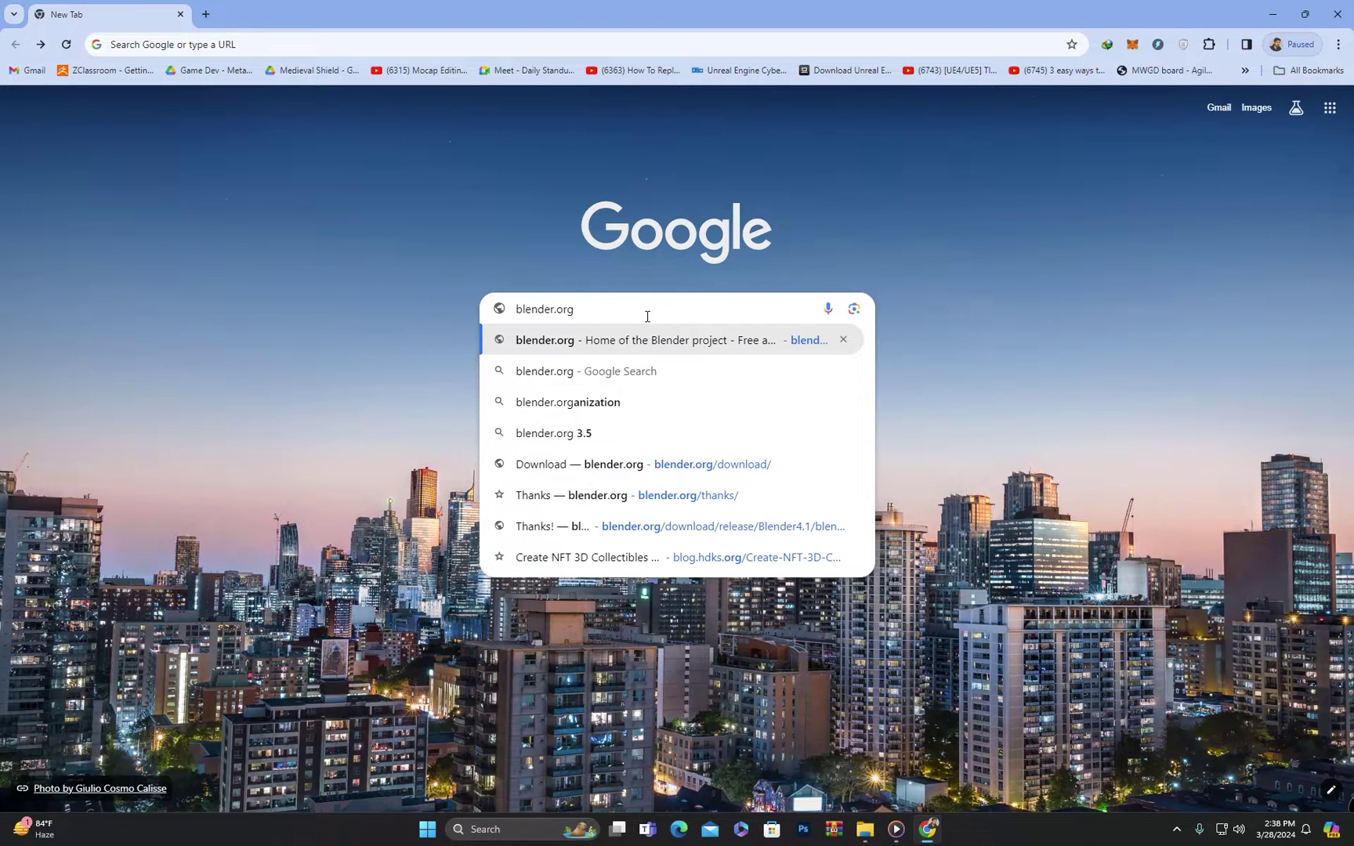
key(Return)
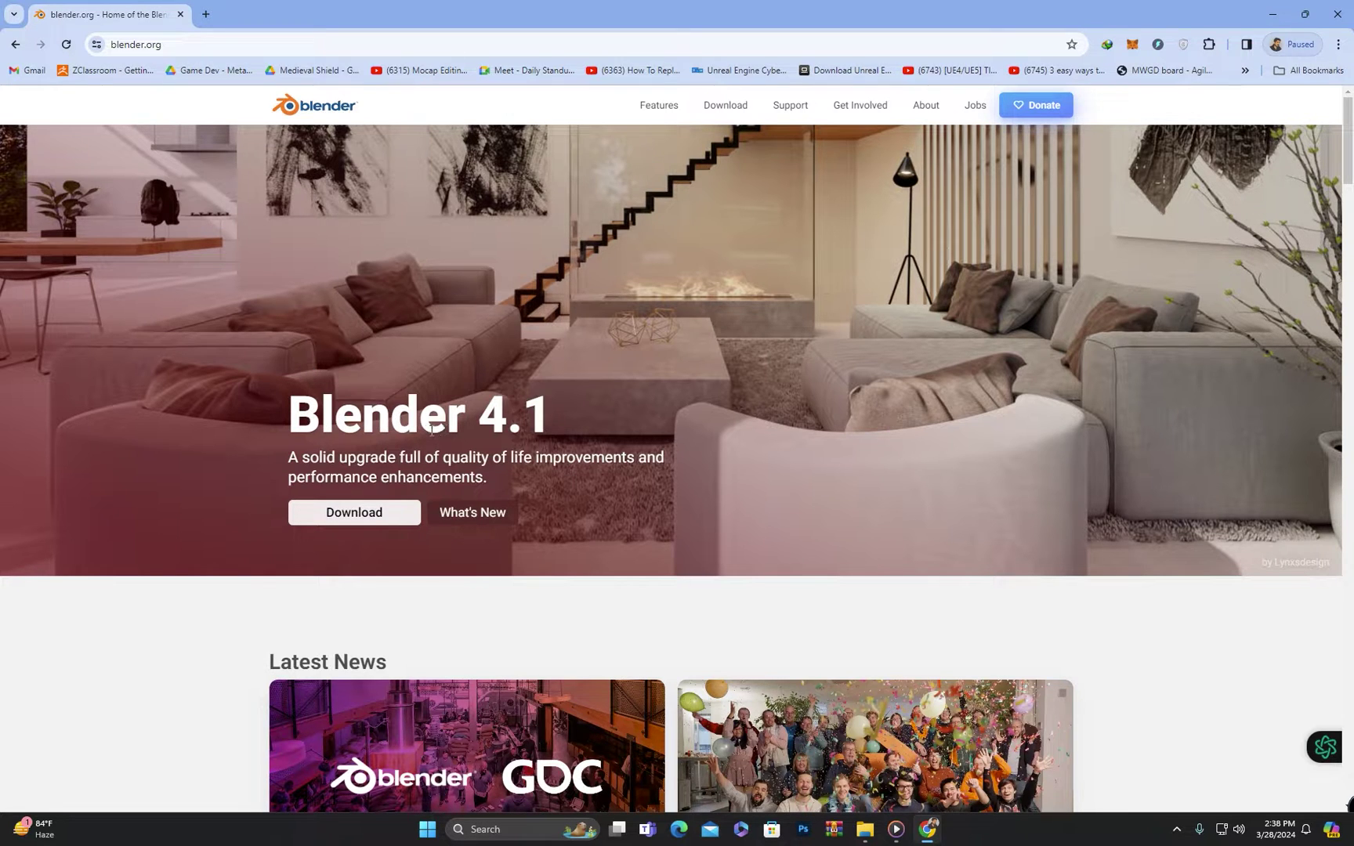
click(365, 520)
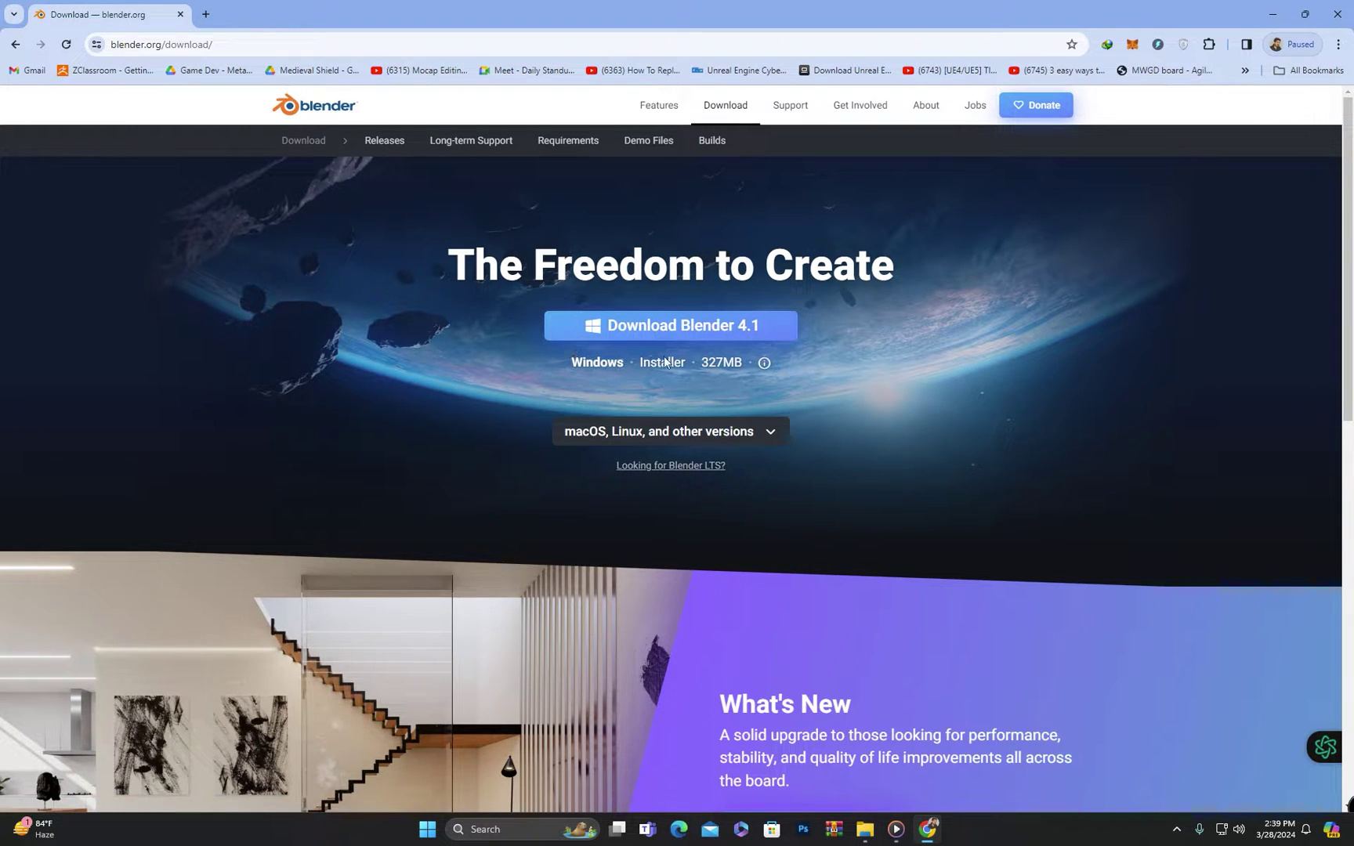
Review the list of macOS, Linux and other Blender 4.1 versions on the download page, then close it
click(734, 439)
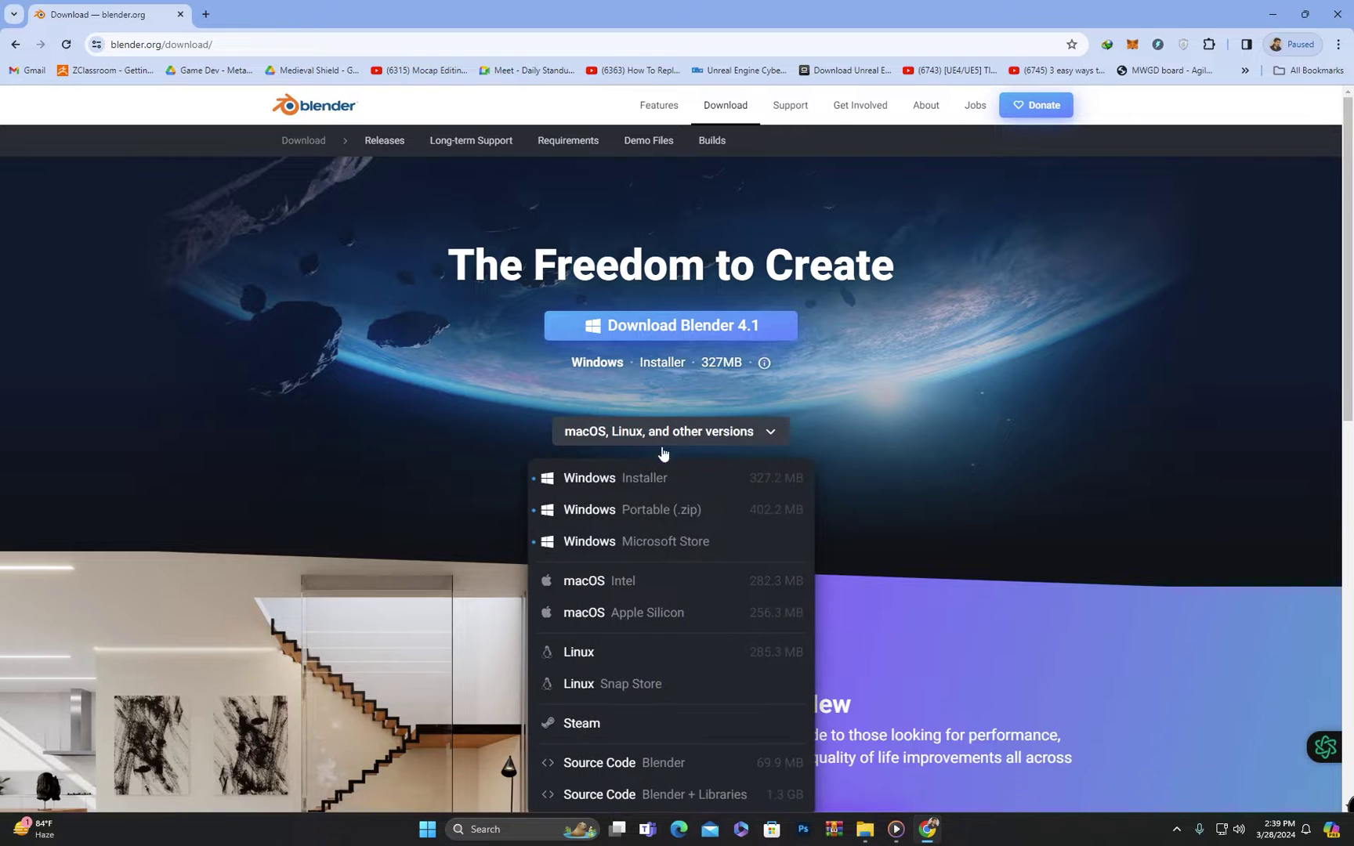
scroll(702, 516, down, 2)
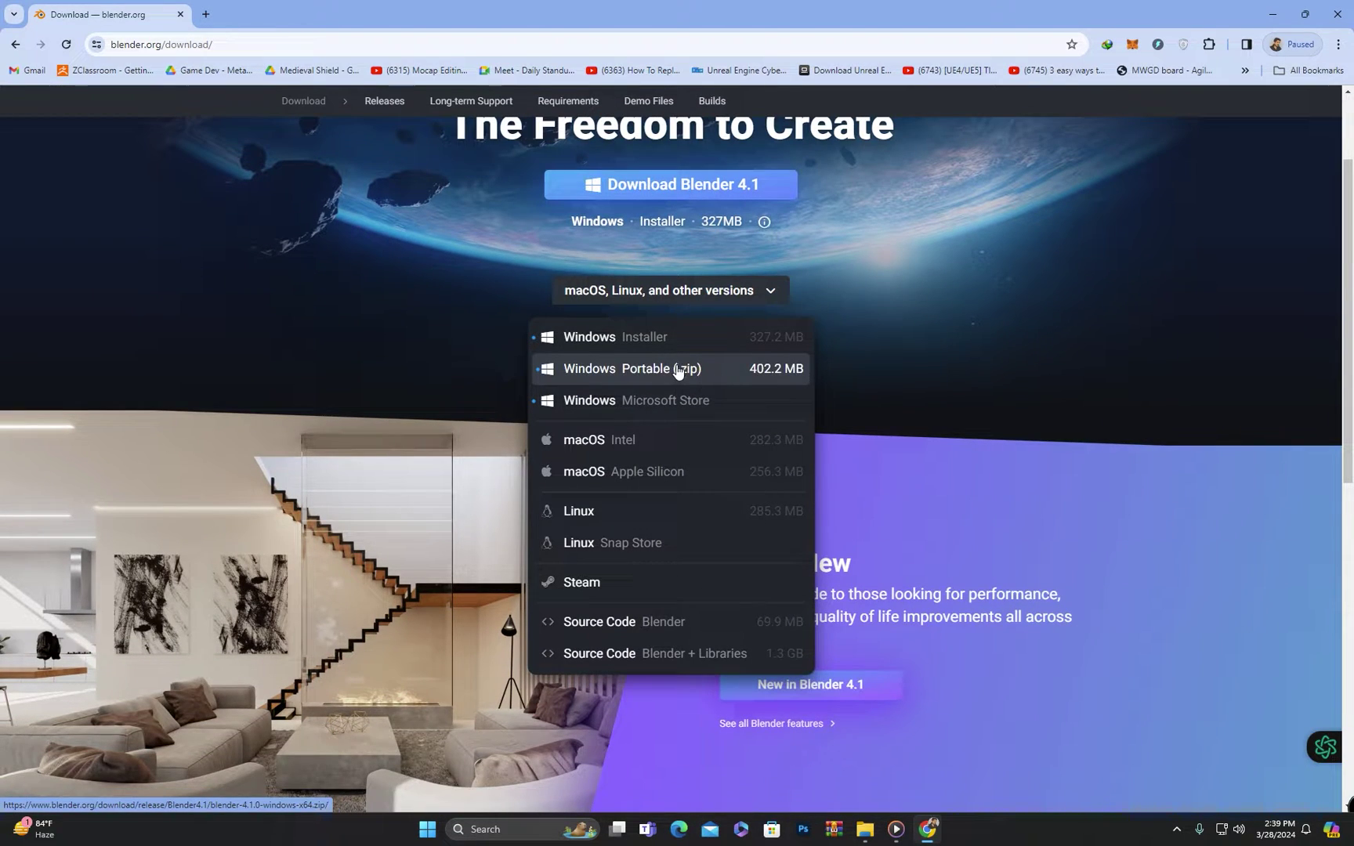
click(766, 302)
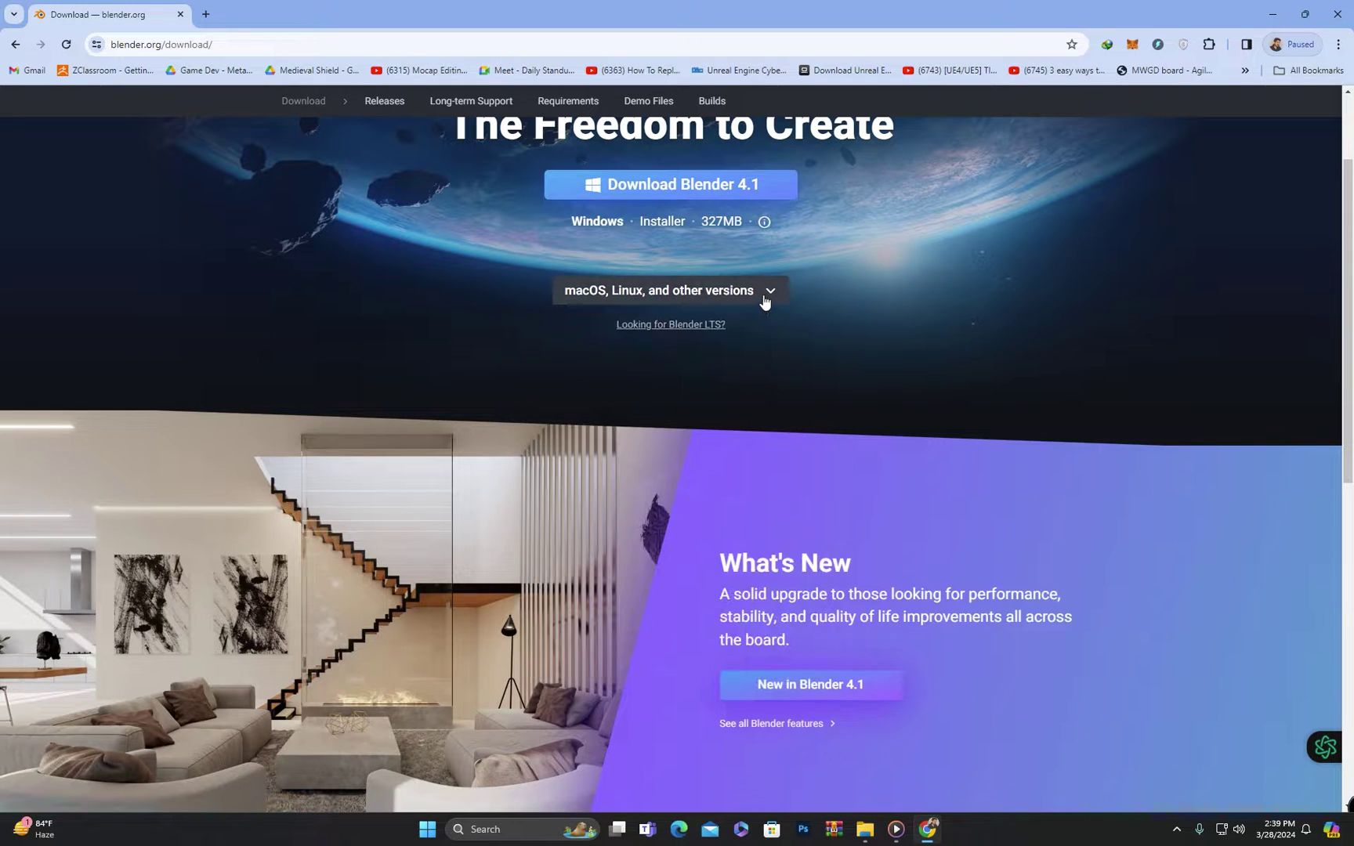
scroll(823, 318, up, 2)
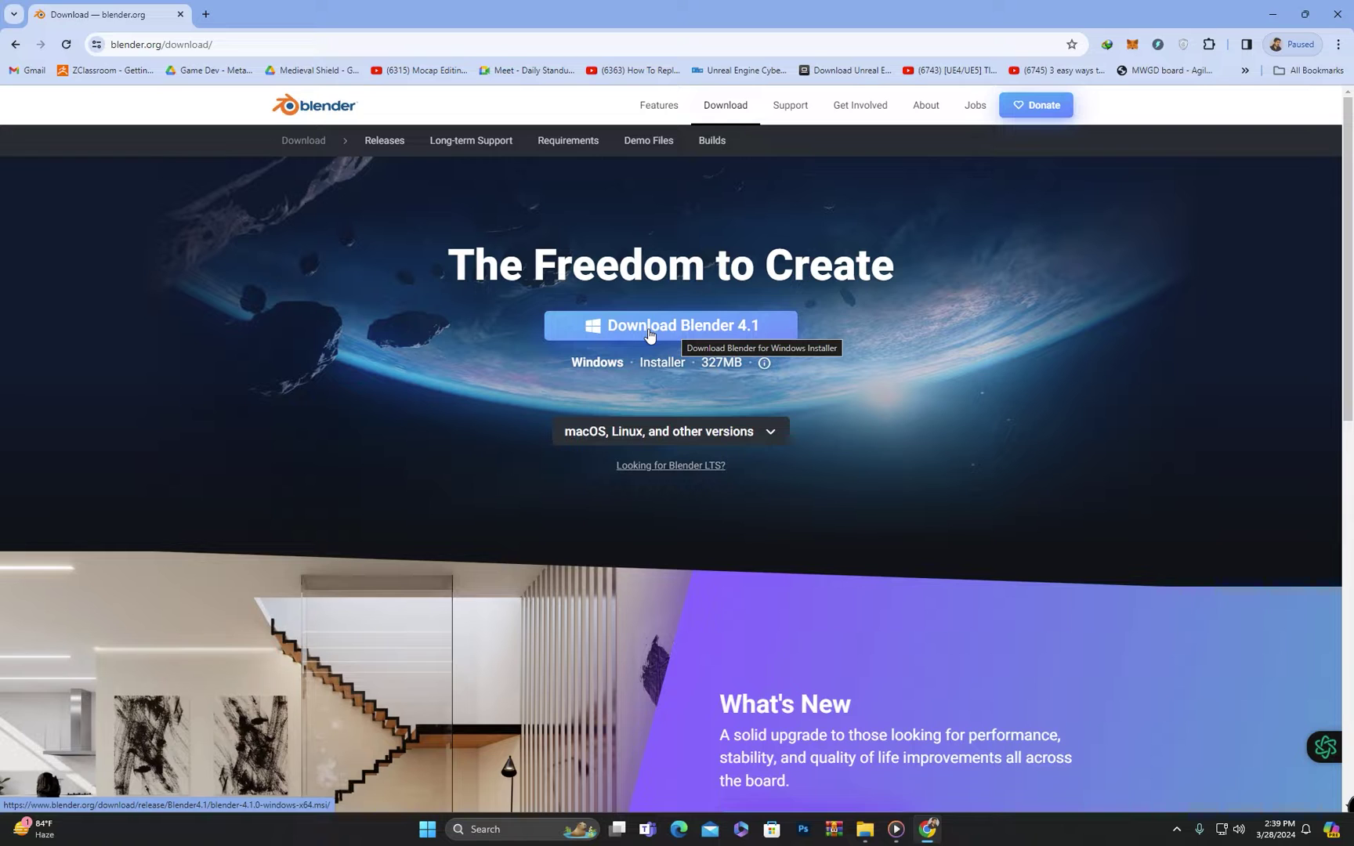
Minimize the browser, switch to File Explorer's blender 4.1 folder and run blender-4.1.0-windows-x64.msi
click(1273, 14)
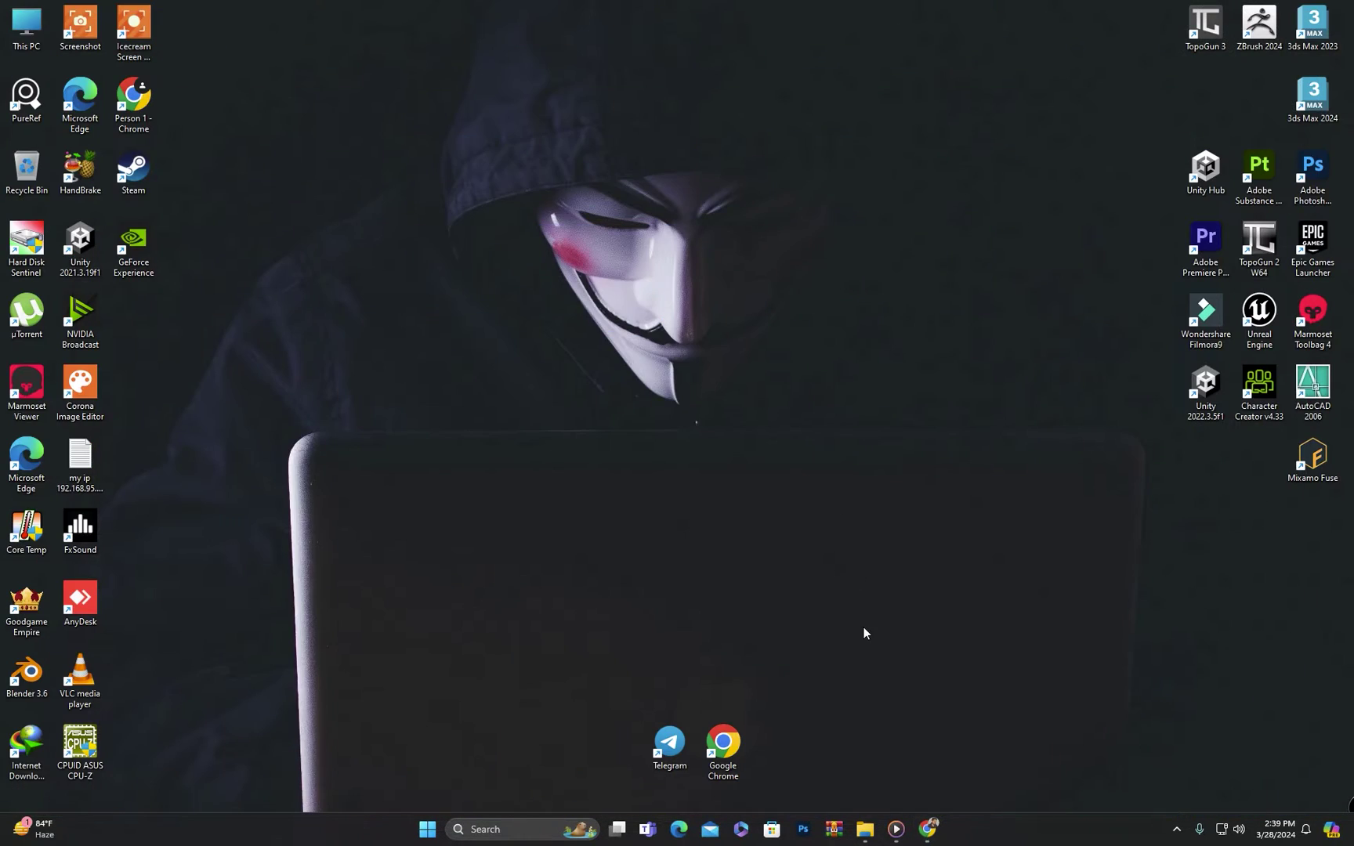
mouse_move(865, 829)
click(866, 752)
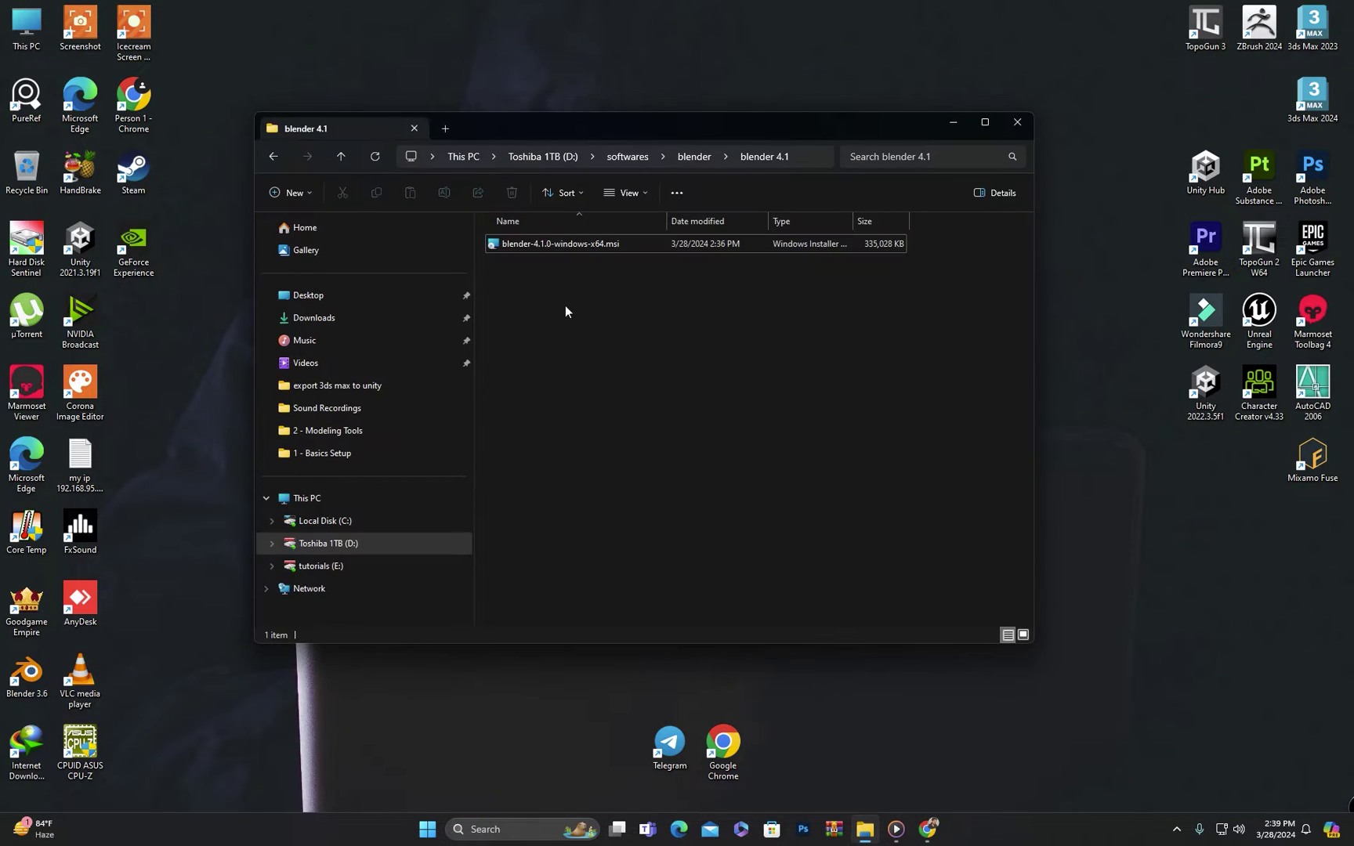
click(575, 245)
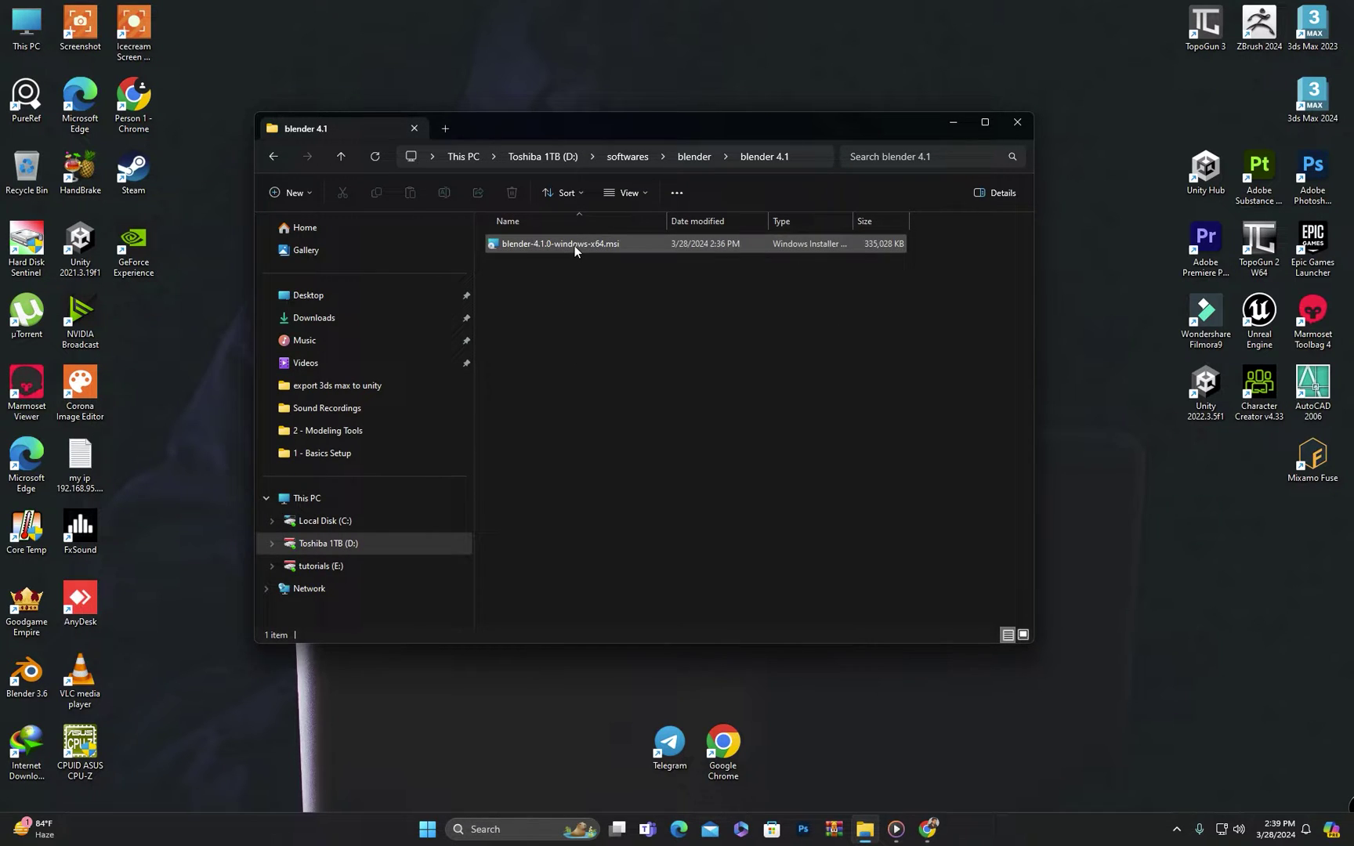
double_click(574, 246)
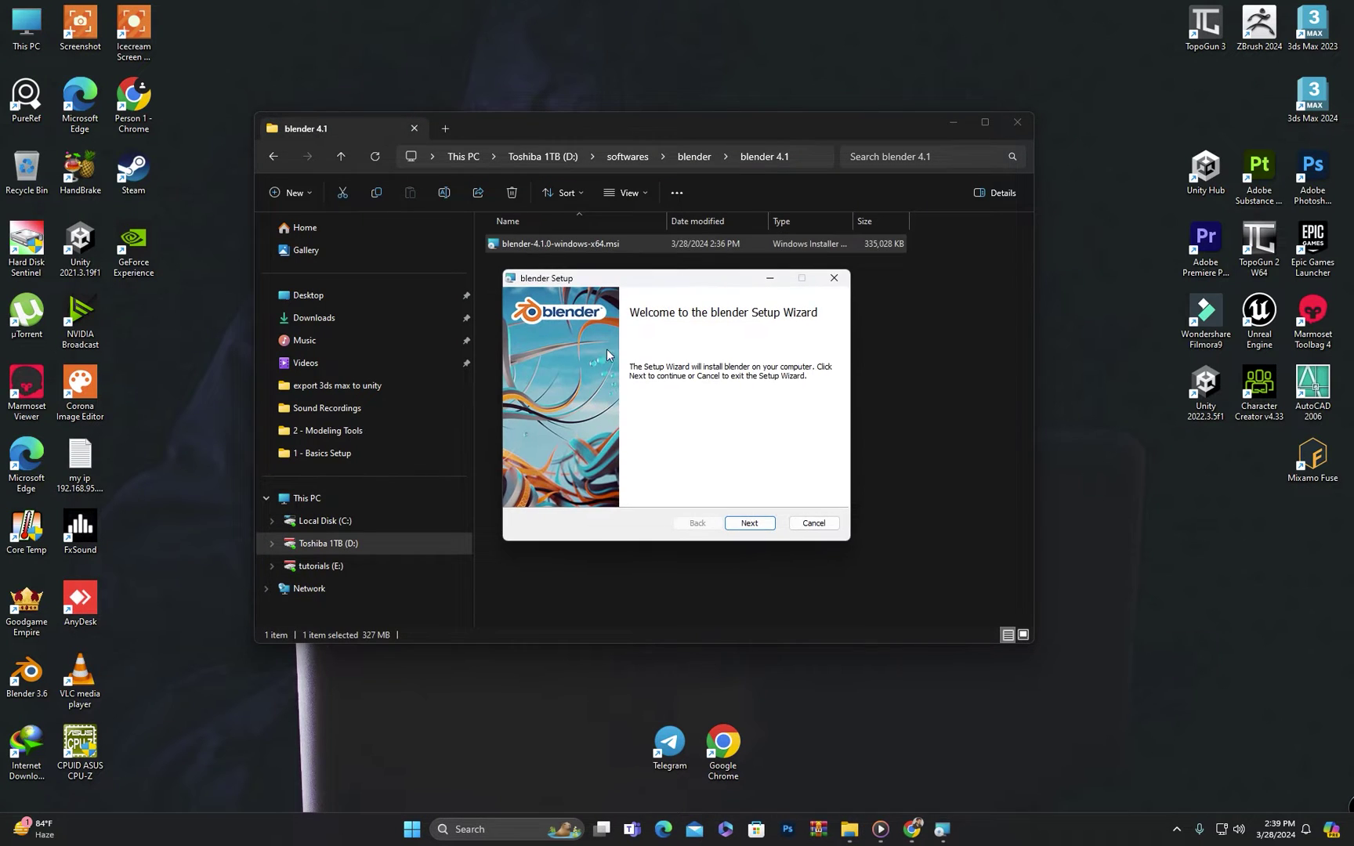
Proceed past the setup wizard's welcome page and accept the terms of the license agreement
click(751, 525)
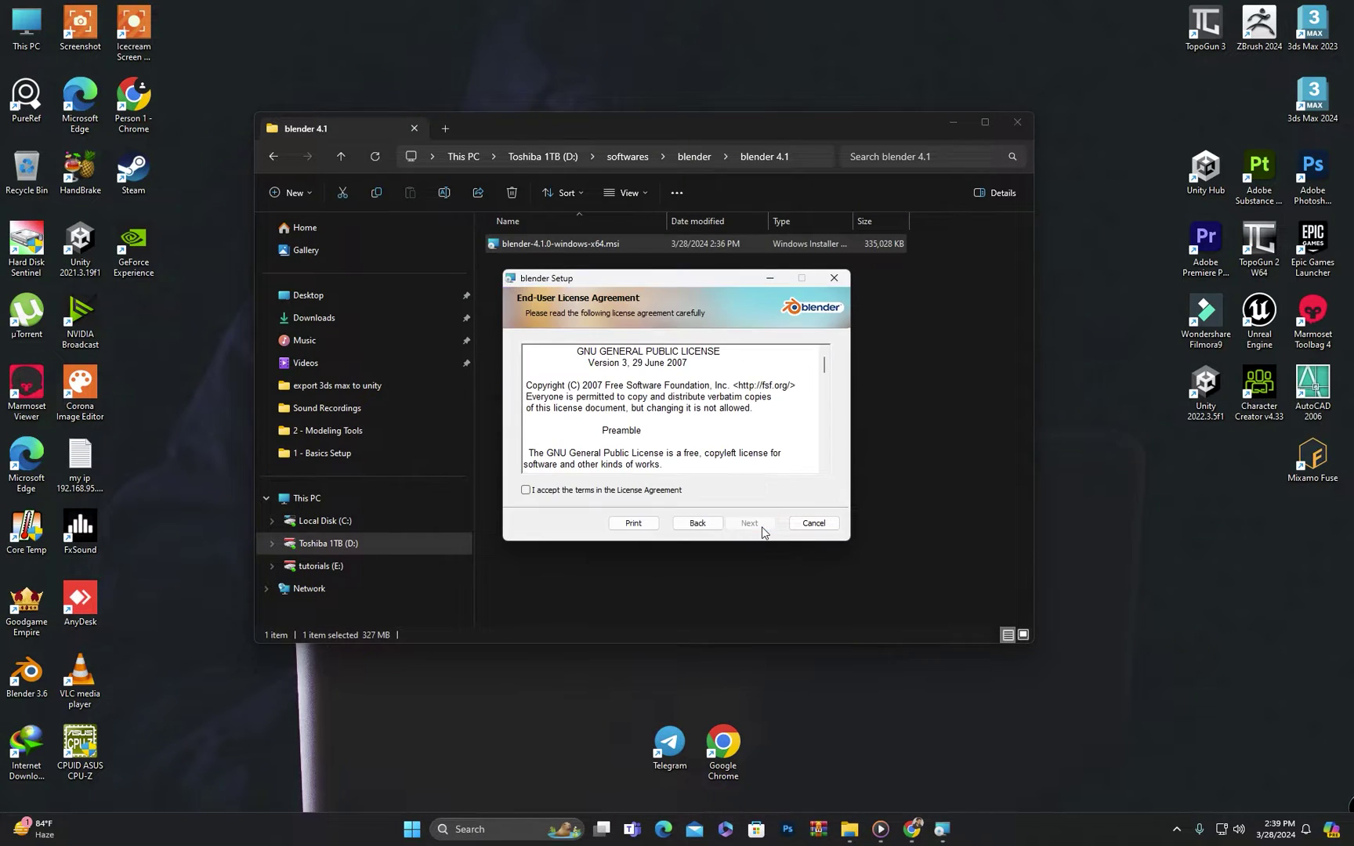
click(526, 496)
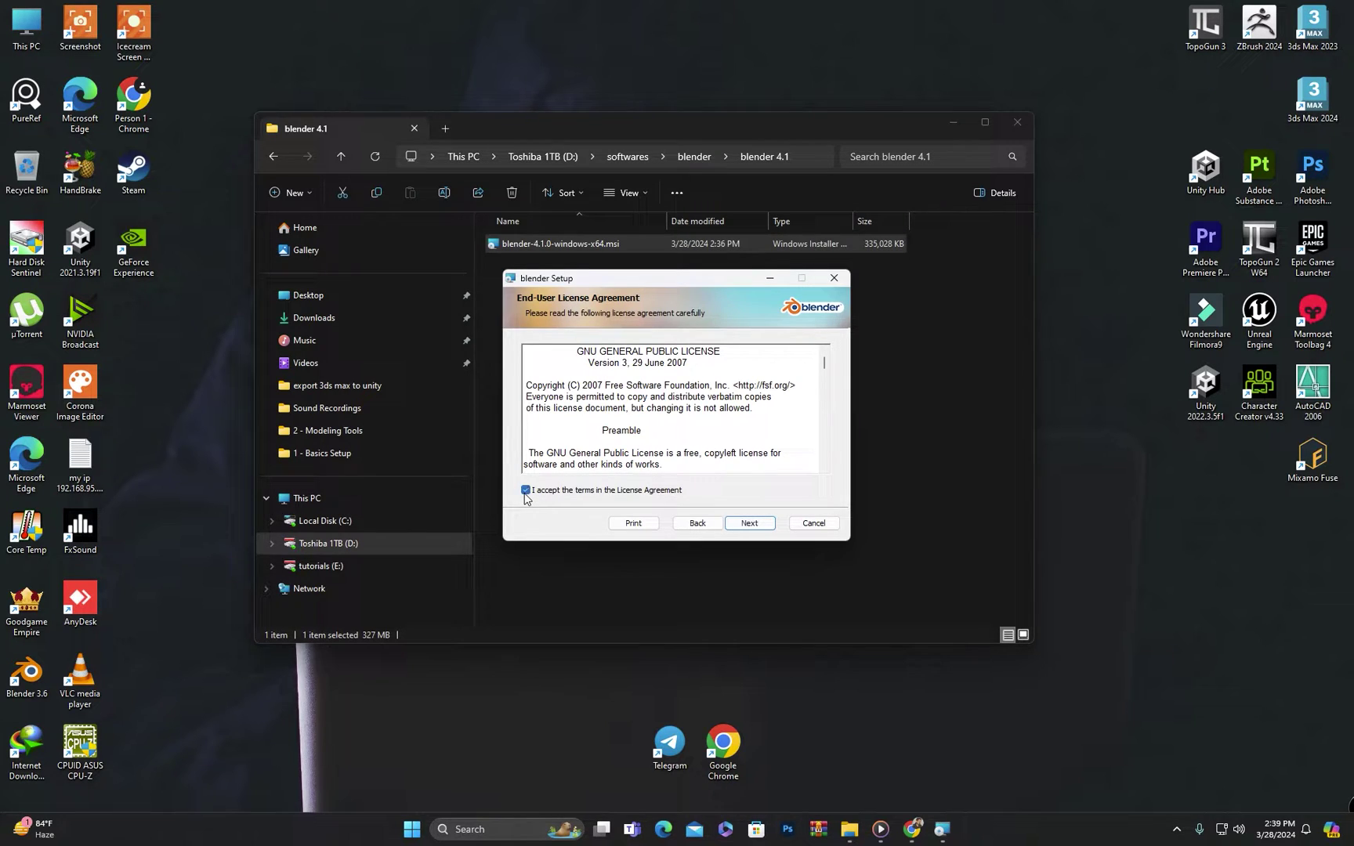
click(739, 527)
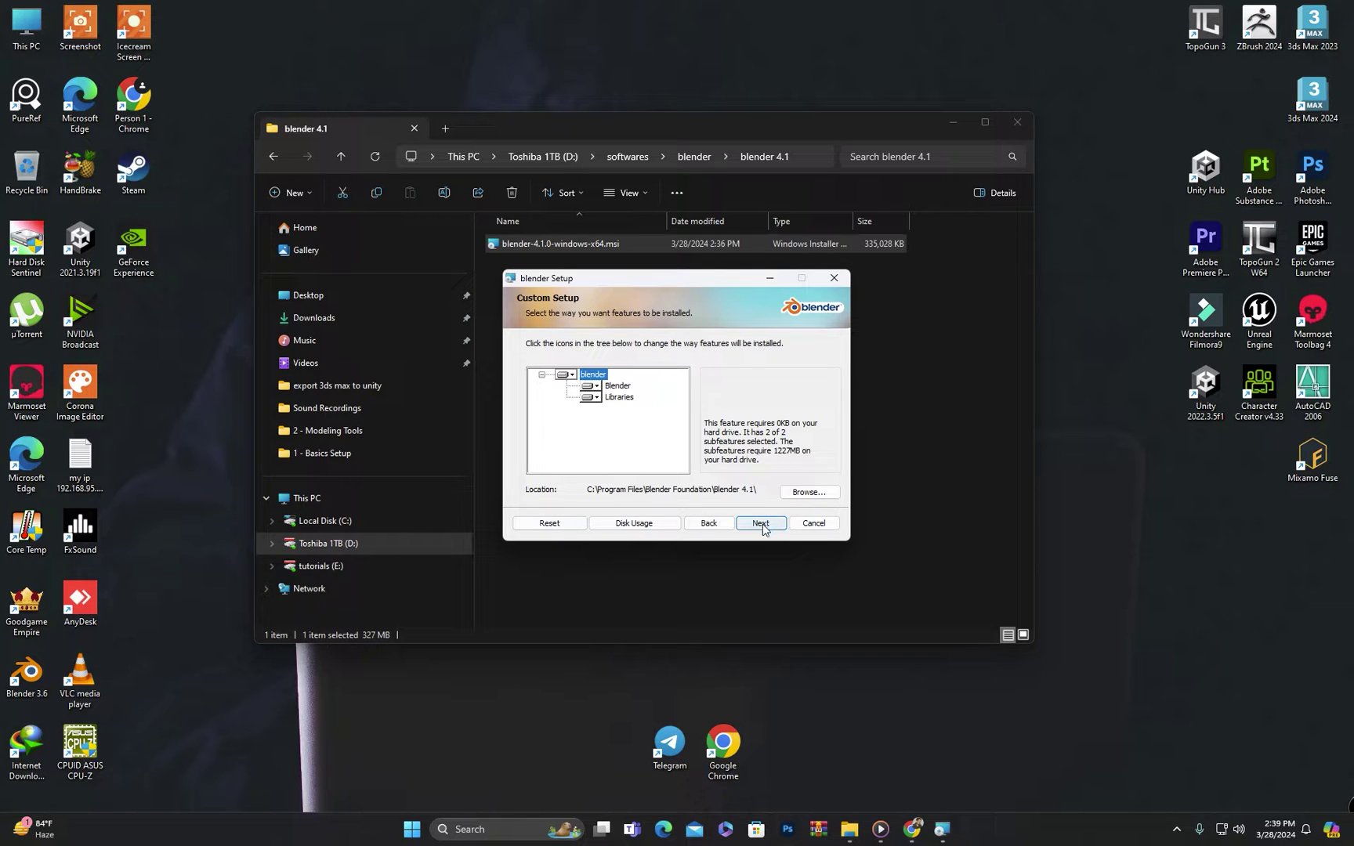
Install Blender with the default features and location, allow it to make changes to the device, and finish the wizard
click(762, 524)
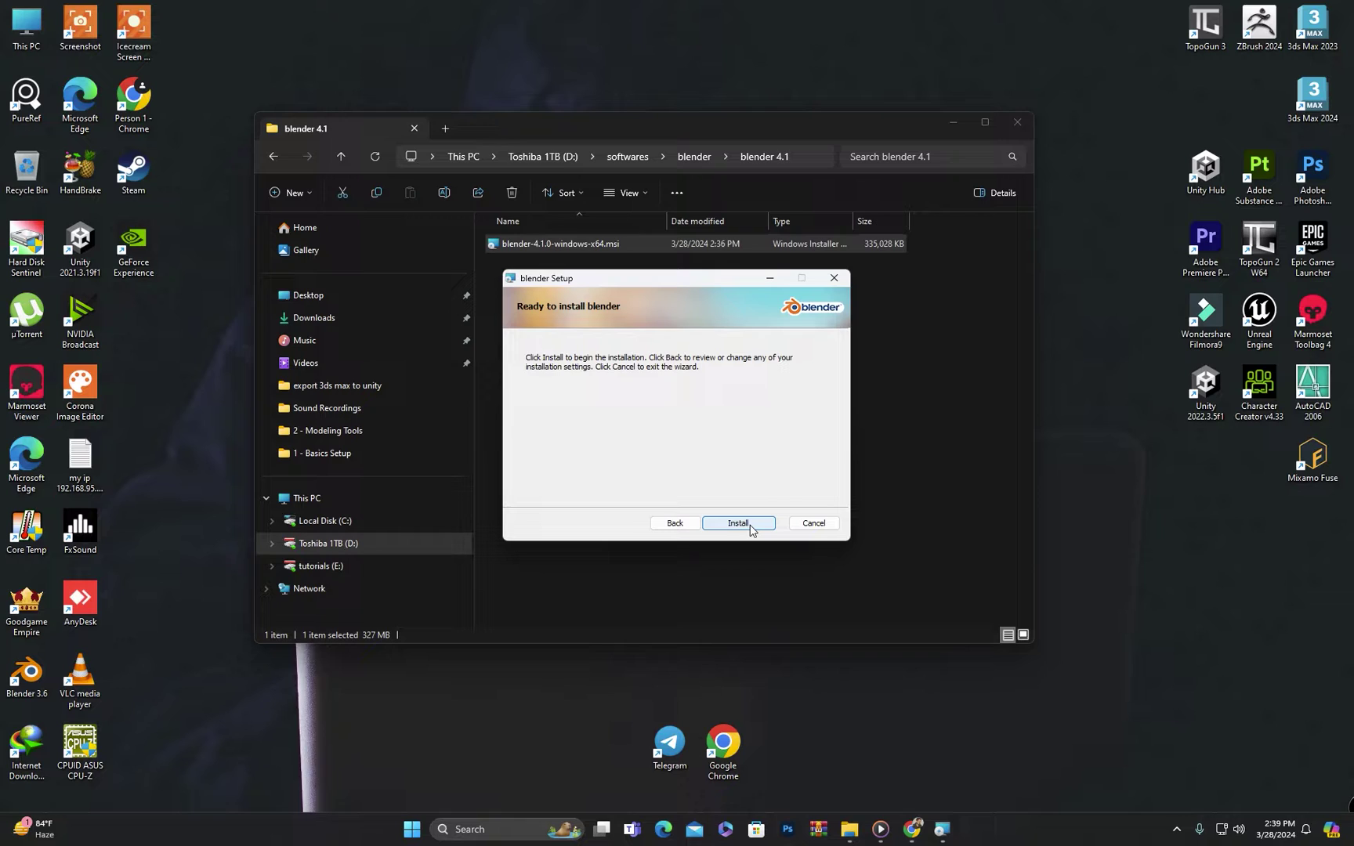
click(750, 526)
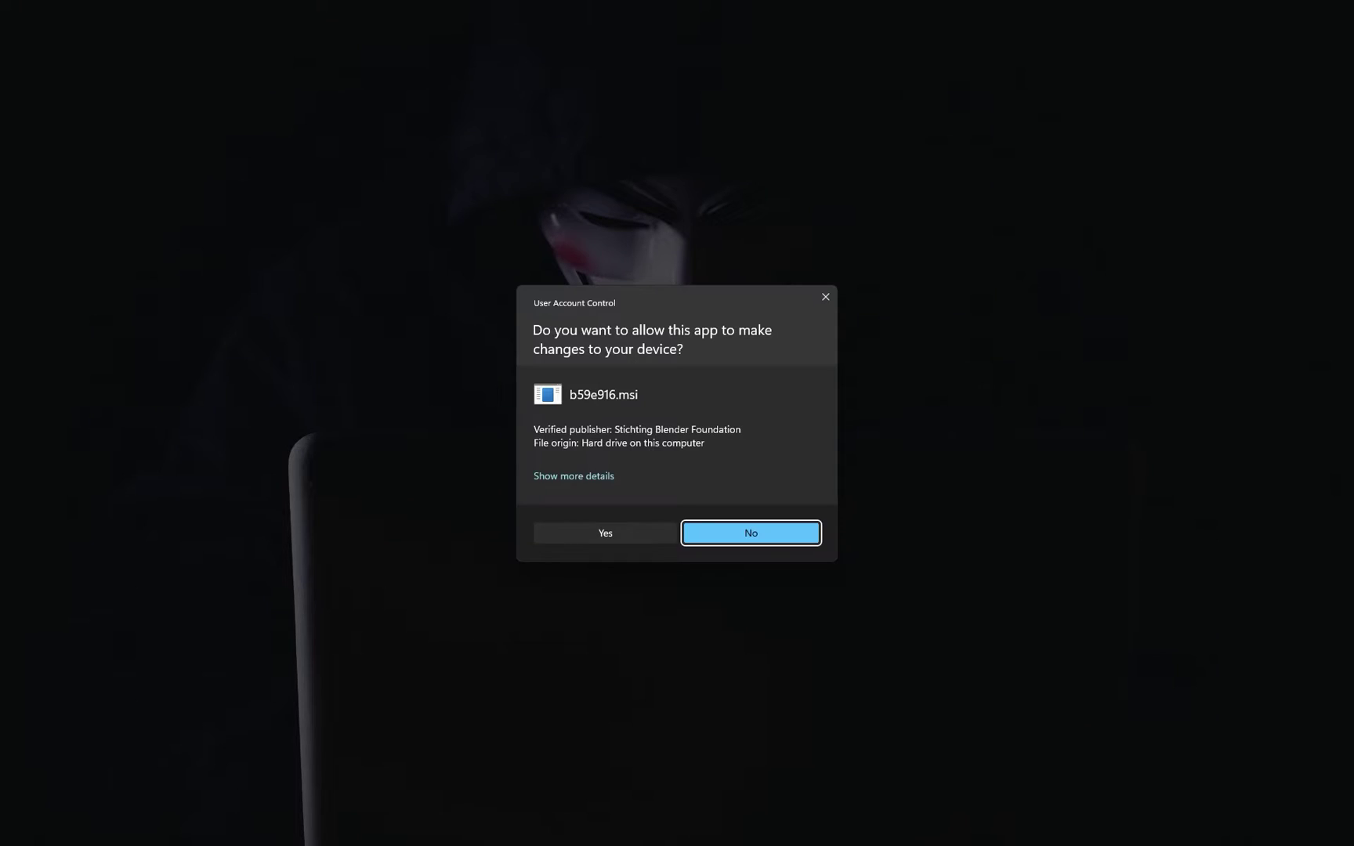
click(624, 533)
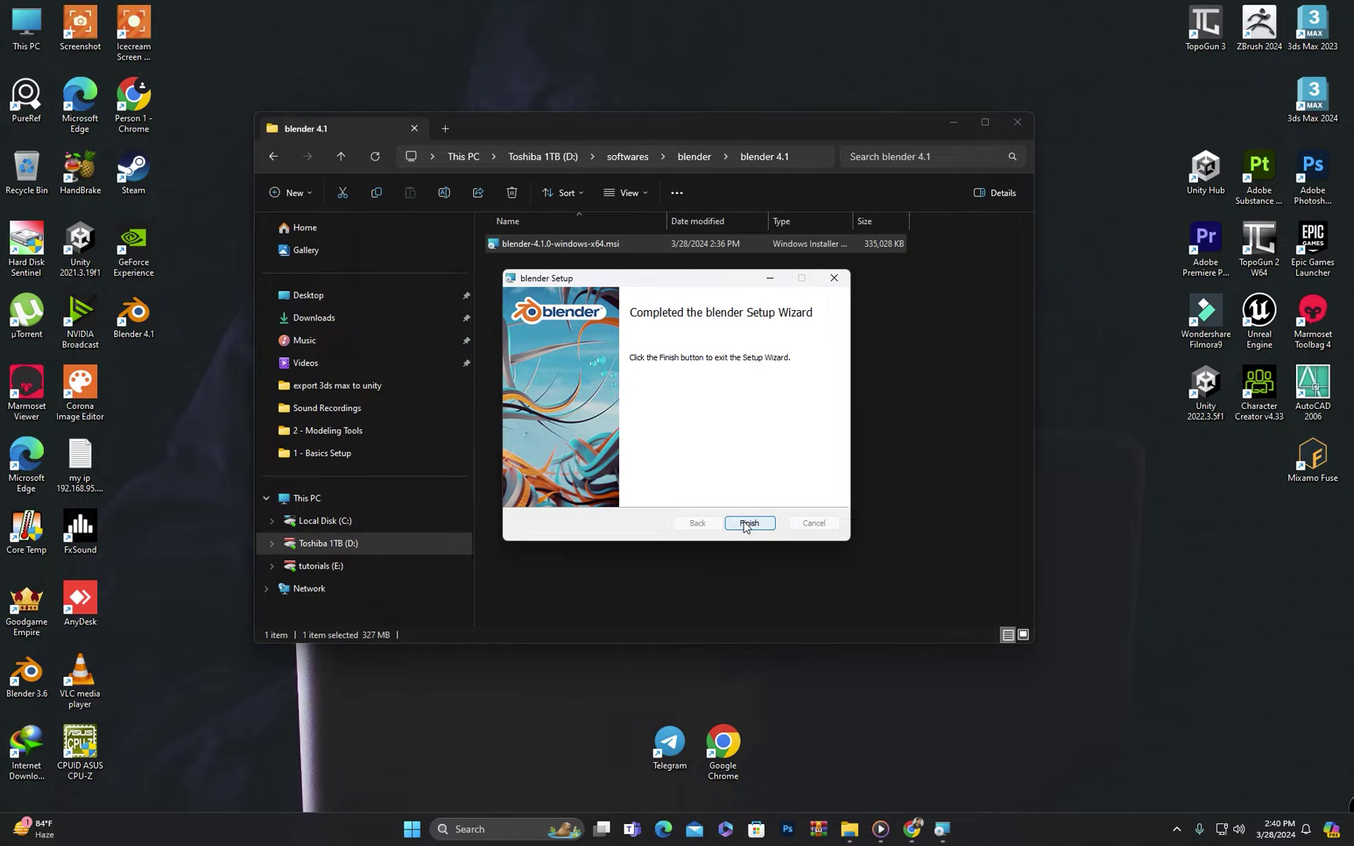
click(746, 523)
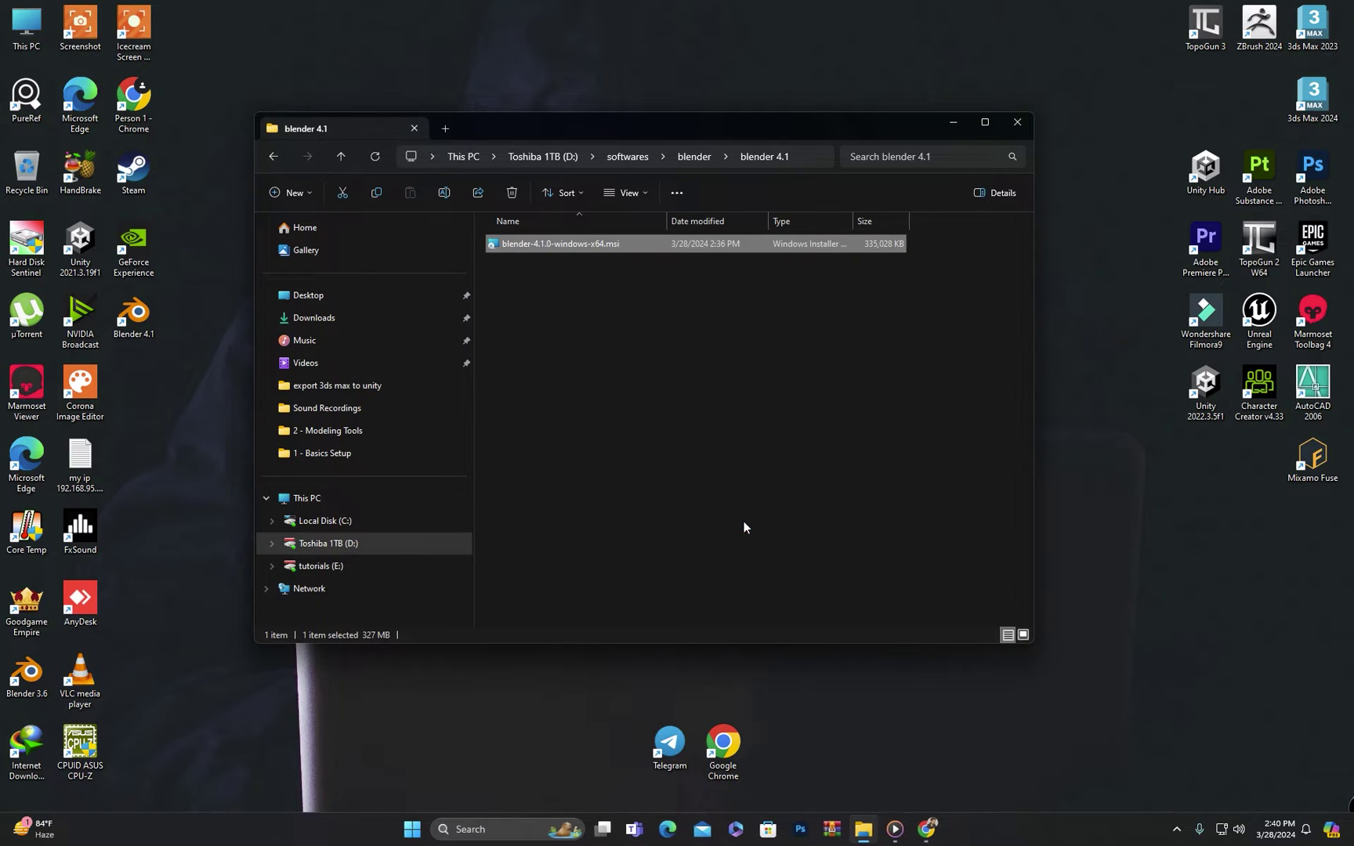
Close the folder window, move the Blender 4.1 desktop shortcut below ZBrush 2024 and launch Blender 4.1
click(1017, 122)
drag(157, 327, 1121, 164)
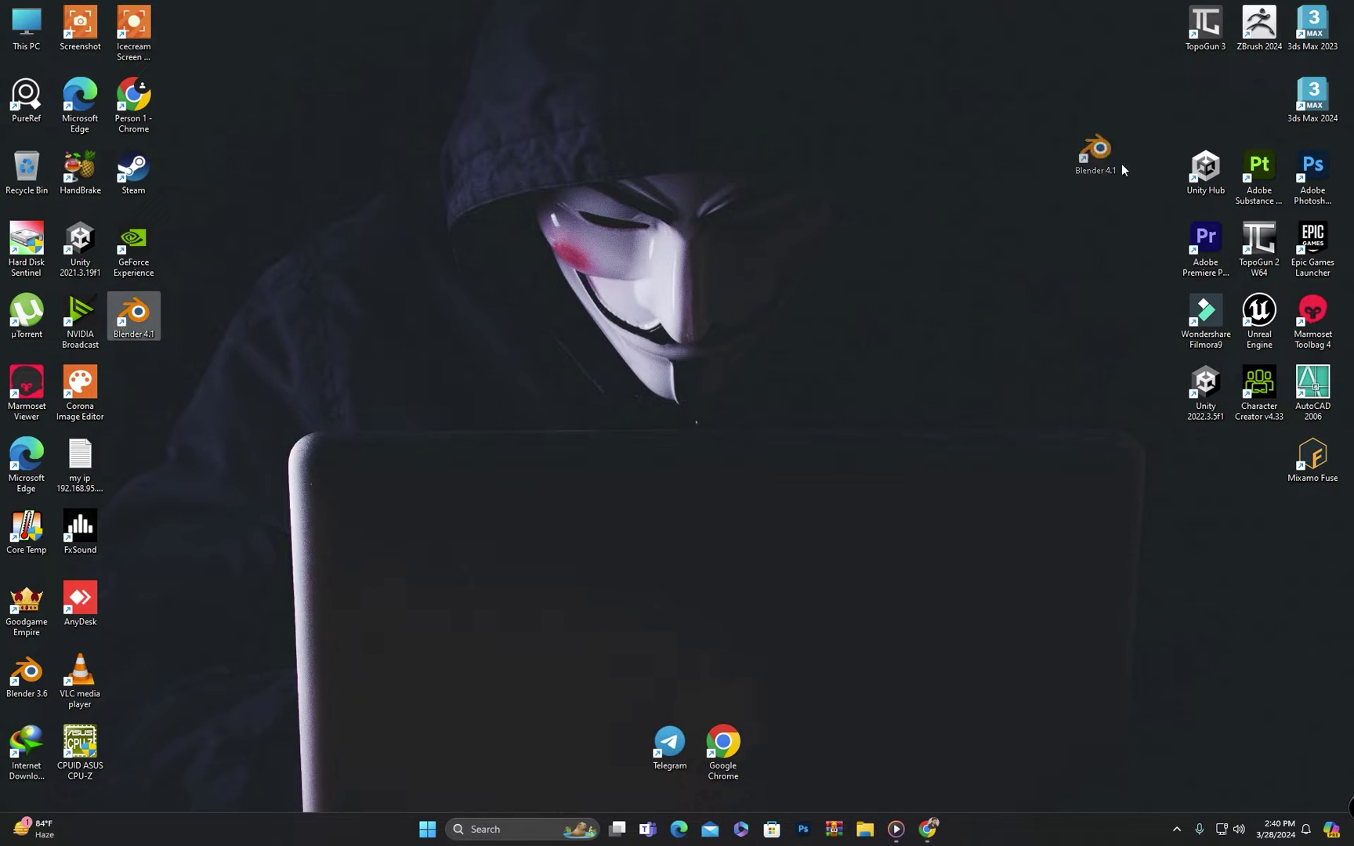
drag(1248, 123, 1257, 116)
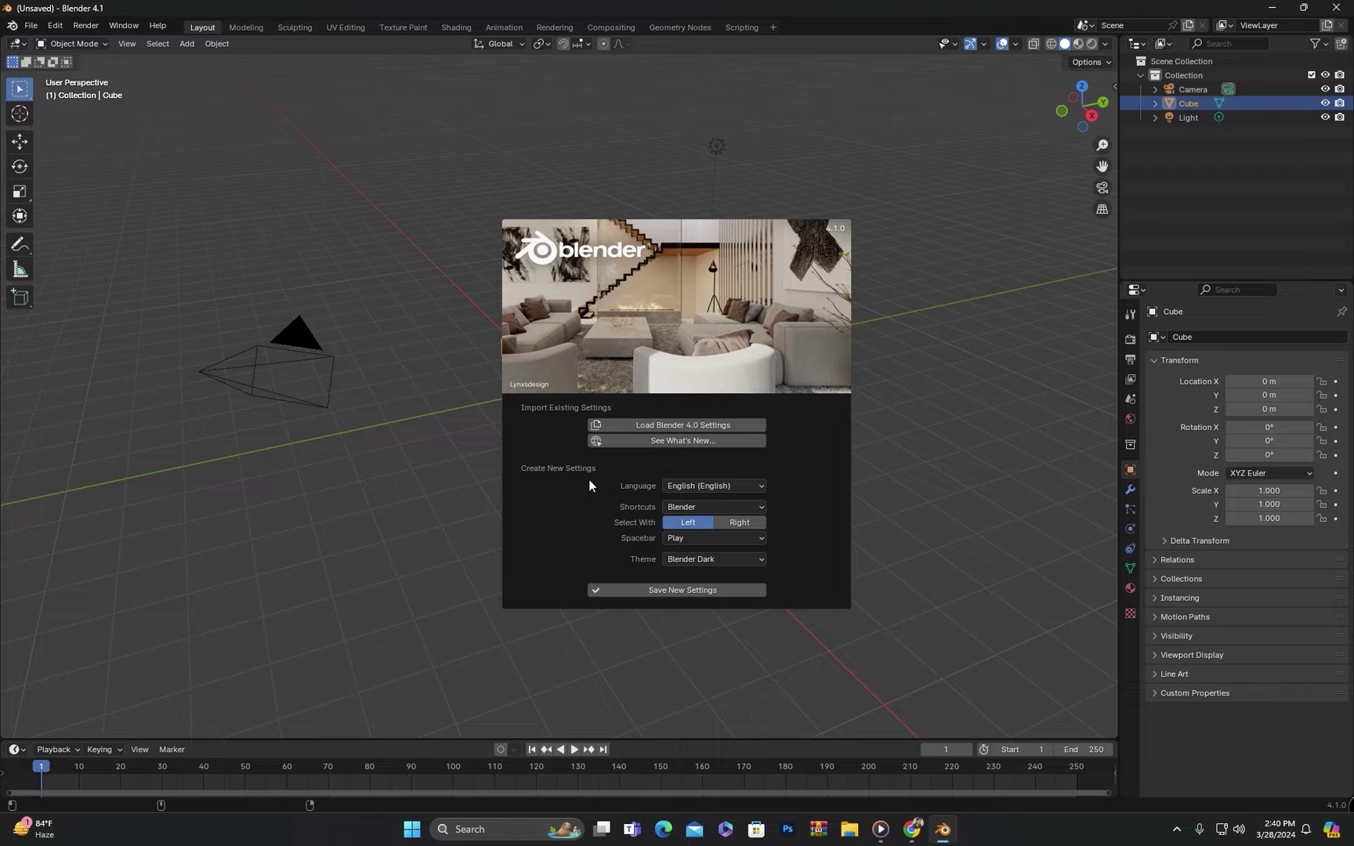
Examine the language, shortcuts, spacebar and theme options in the initial setup without changing them
click(740, 488)
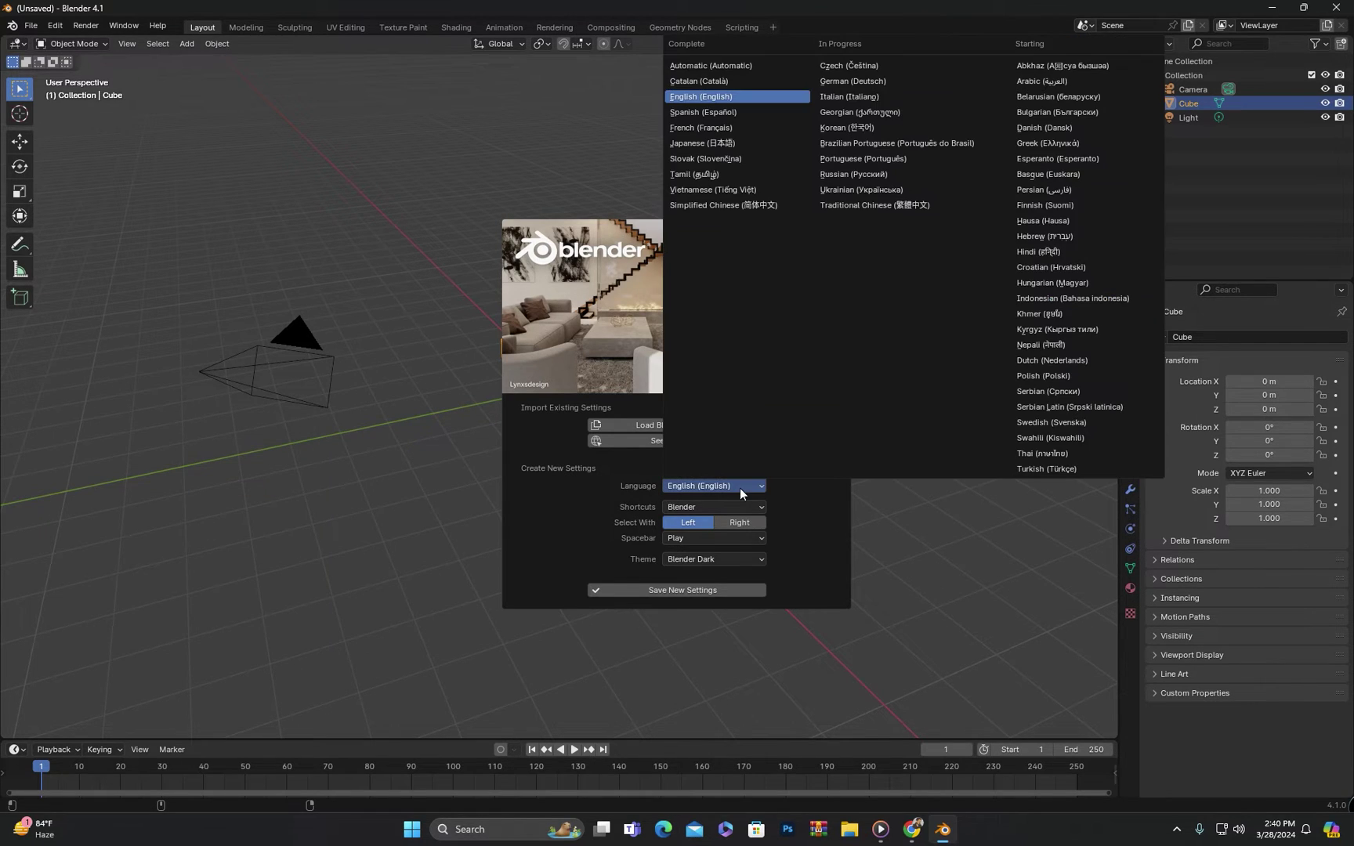
click(740, 488)
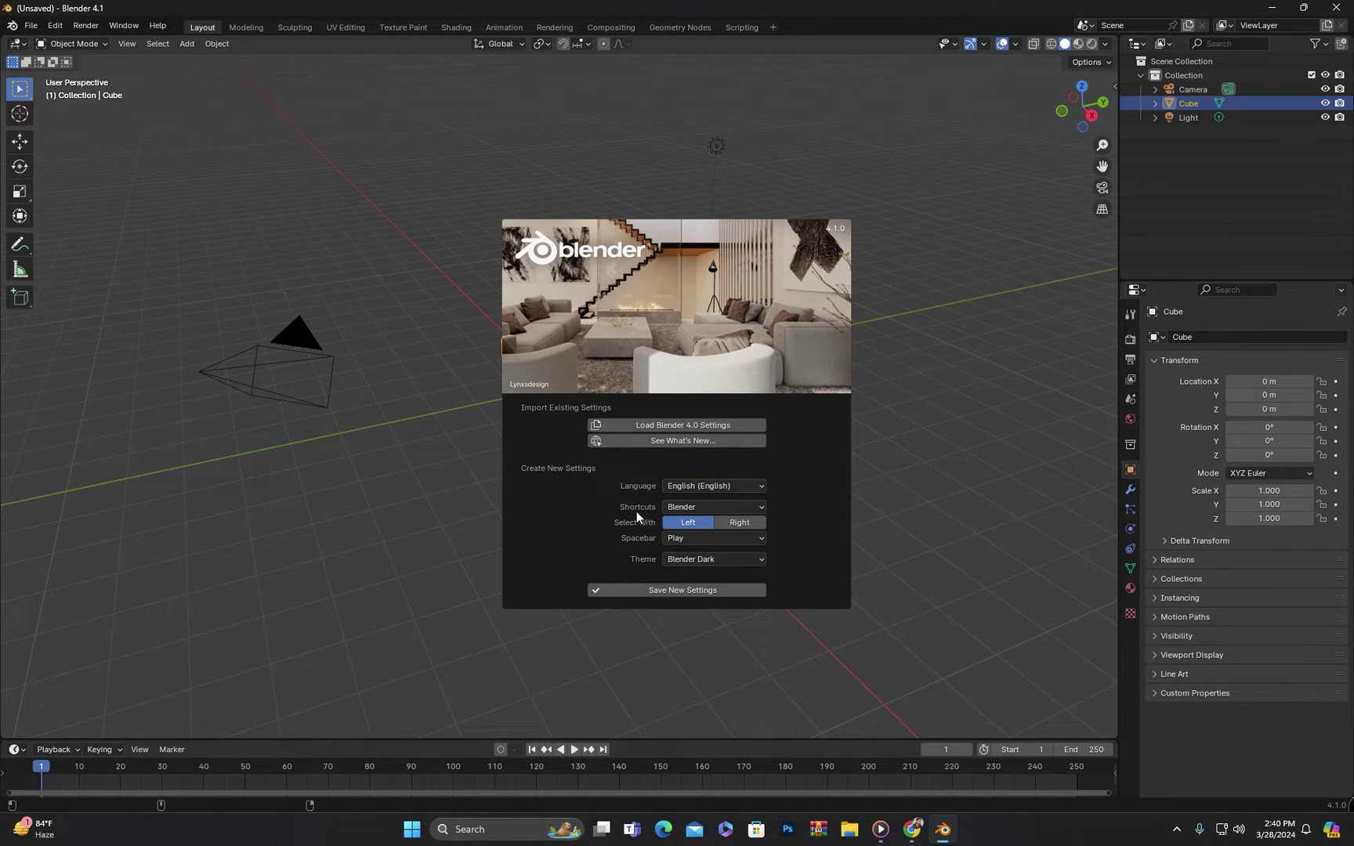
click(731, 508)
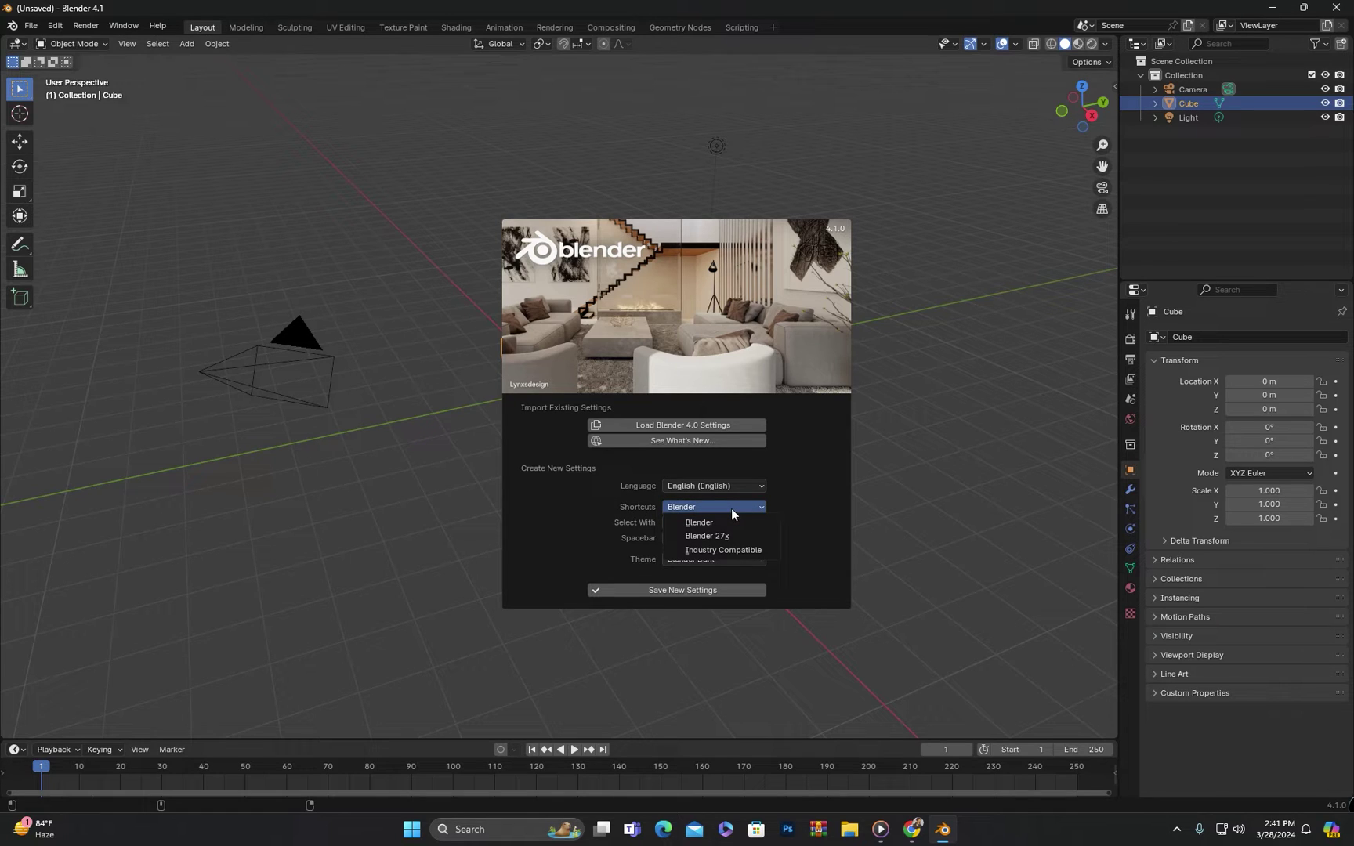
click(731, 507)
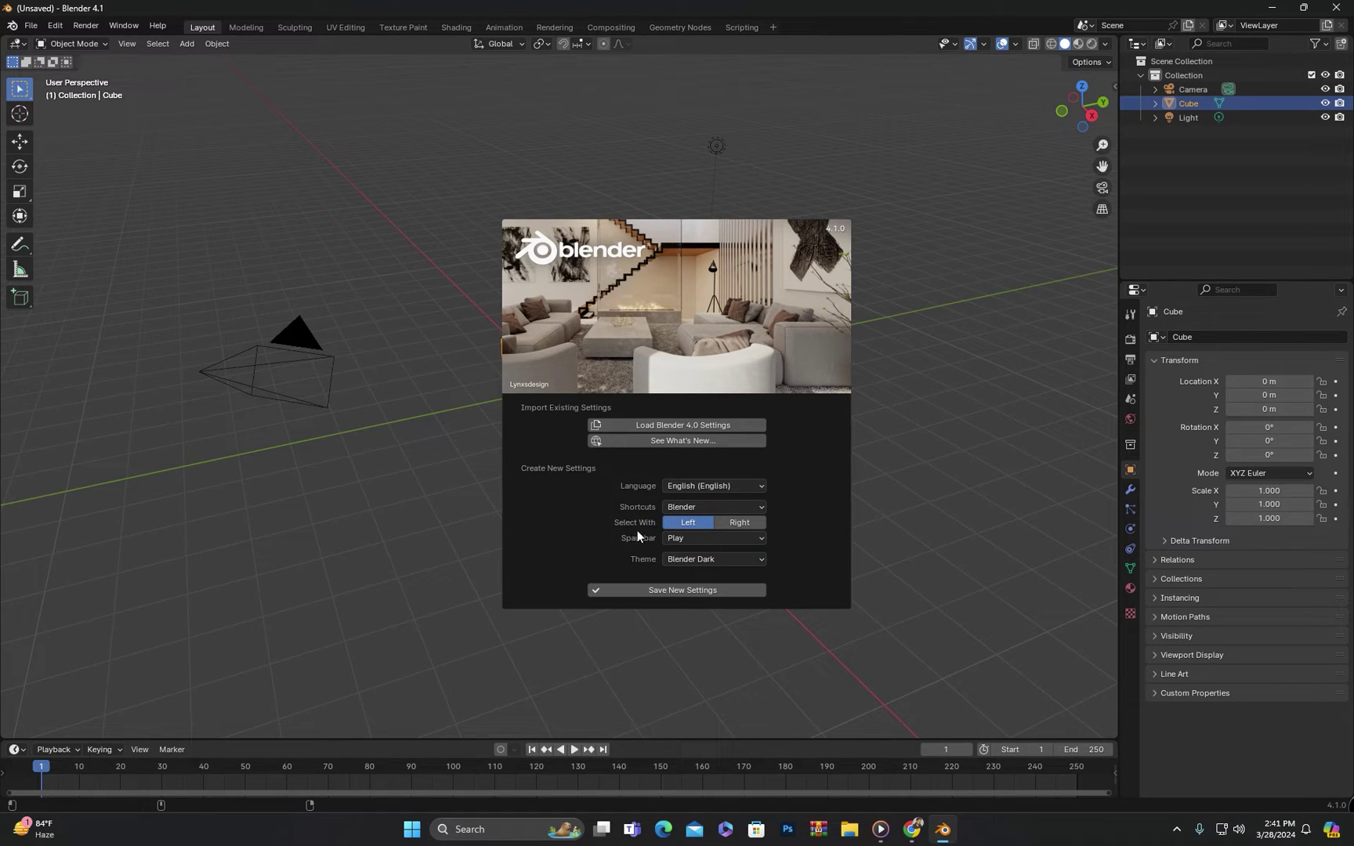
click(696, 540)
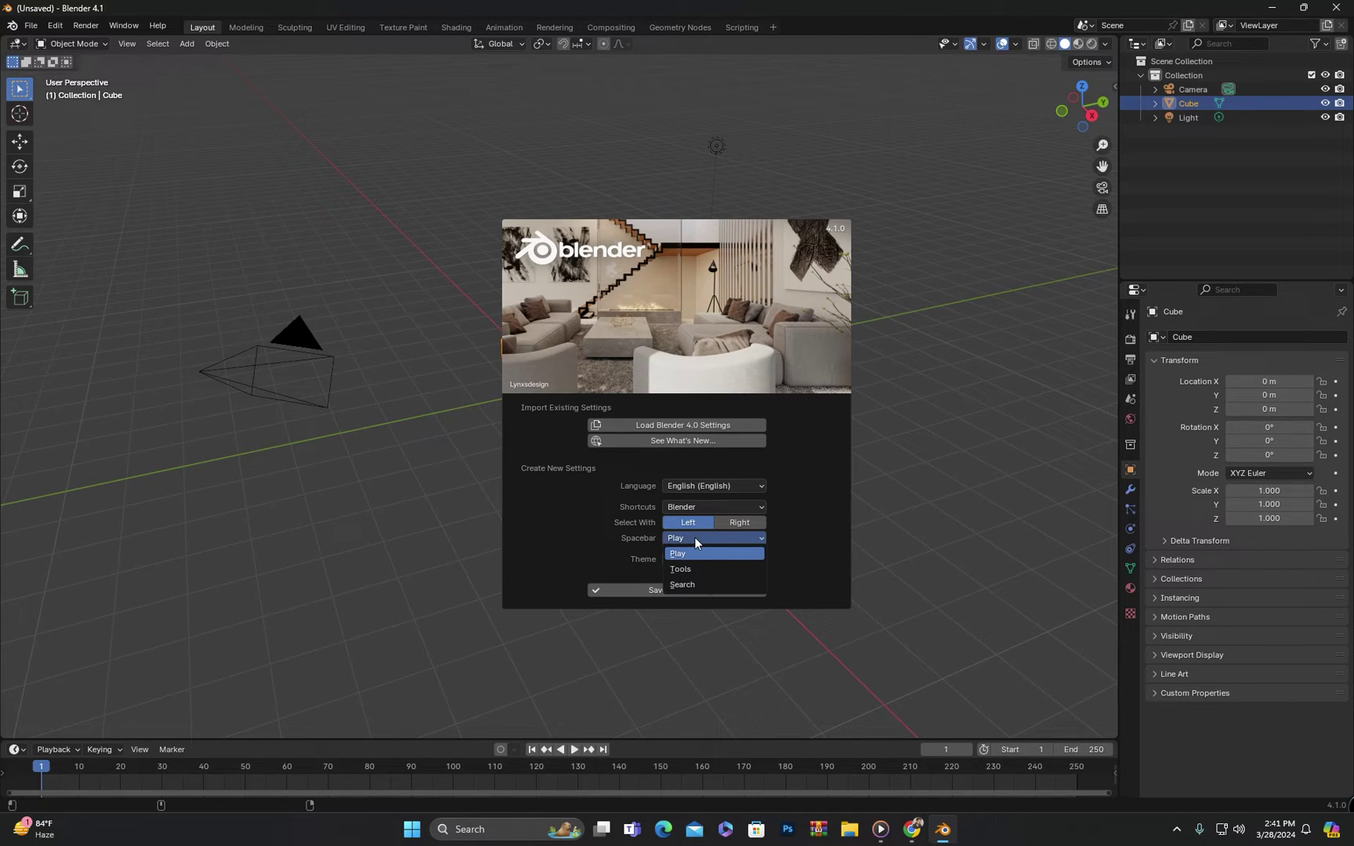
click(695, 536)
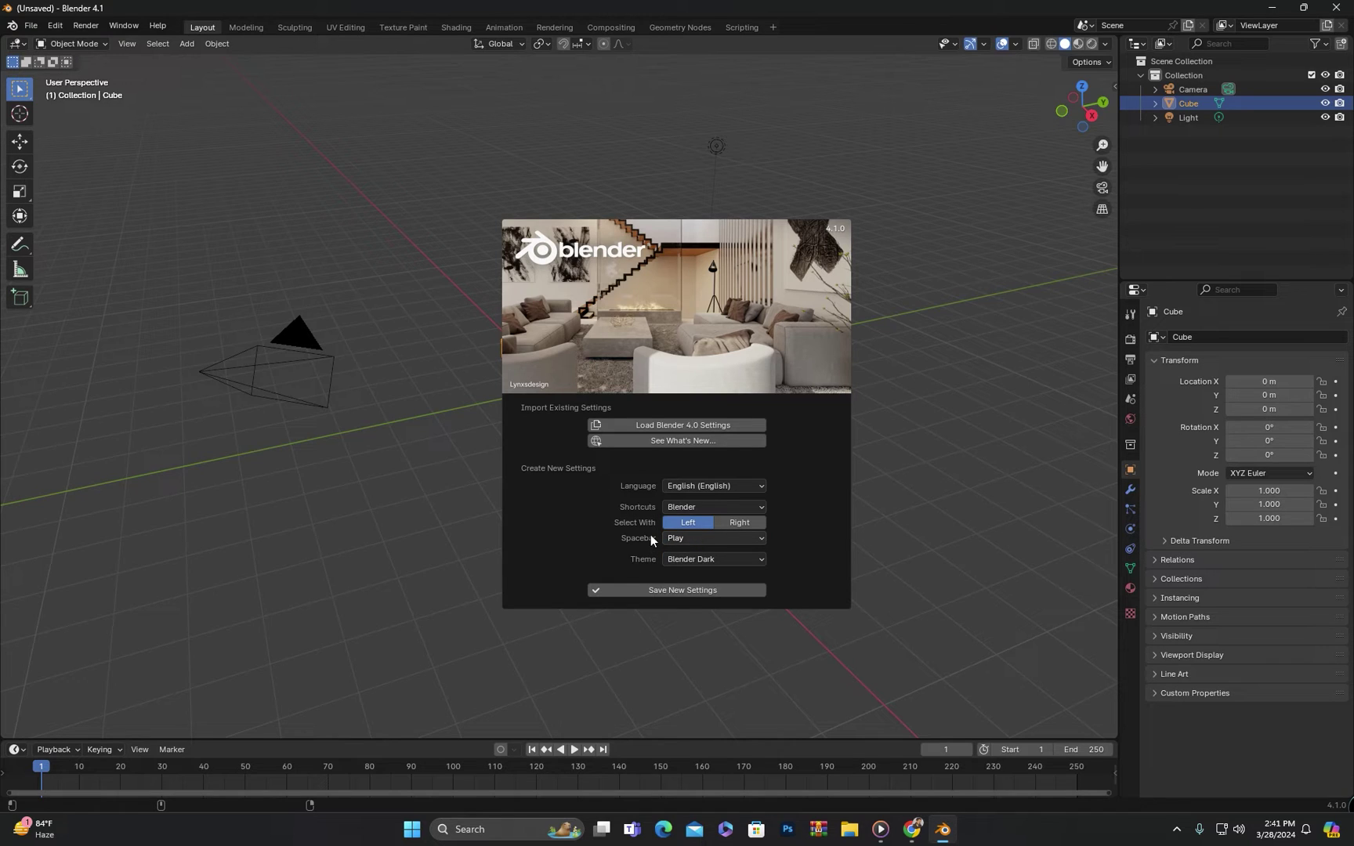
click(762, 561)
click(762, 557)
Save the new settings with the default choices and dismiss the splash screen
click(670, 592)
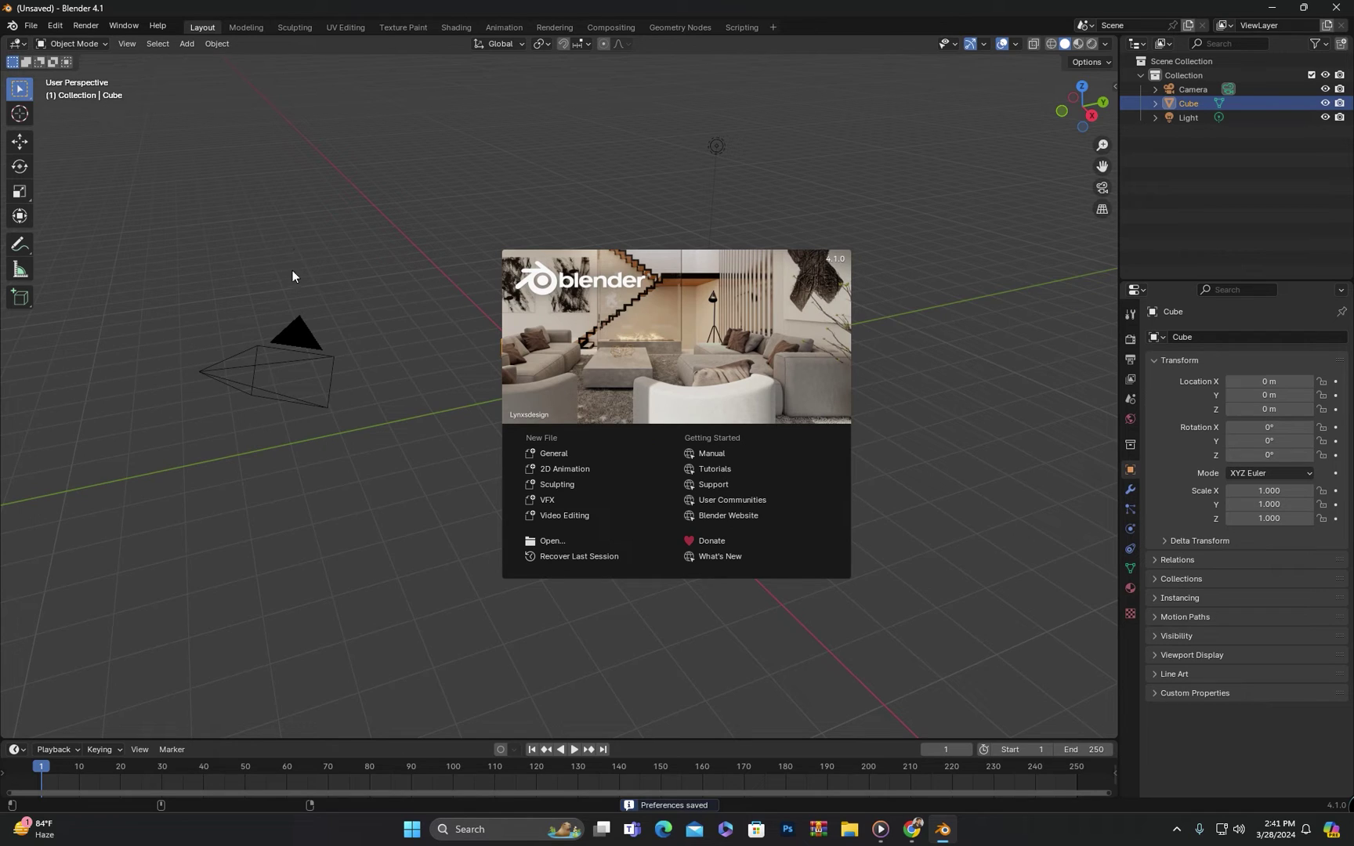
click(475, 413)
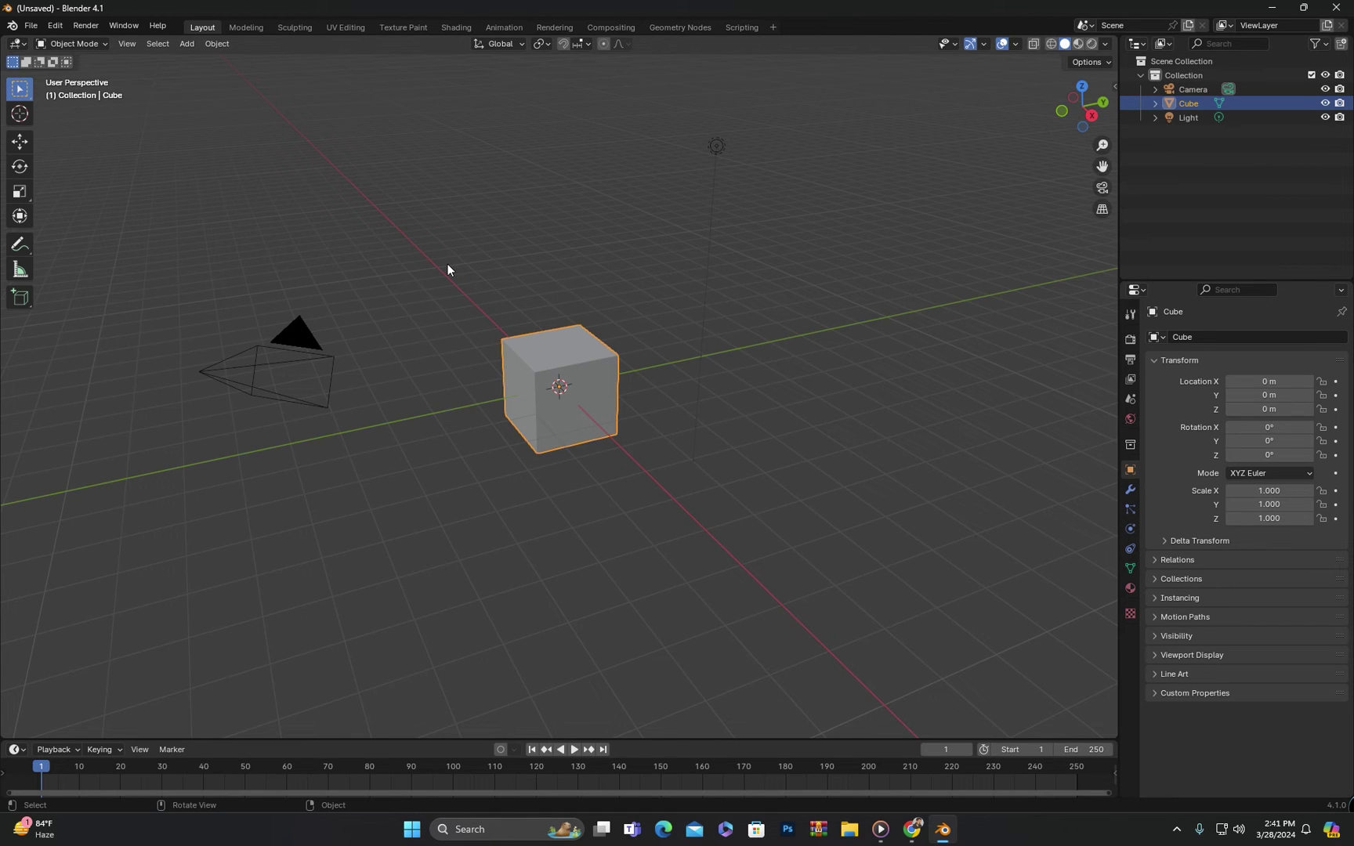
Deselect the default cube, orbit the 3D view around the scene and select the cube again
click(419, 304)
middle_drag(419, 304, 488, 348)
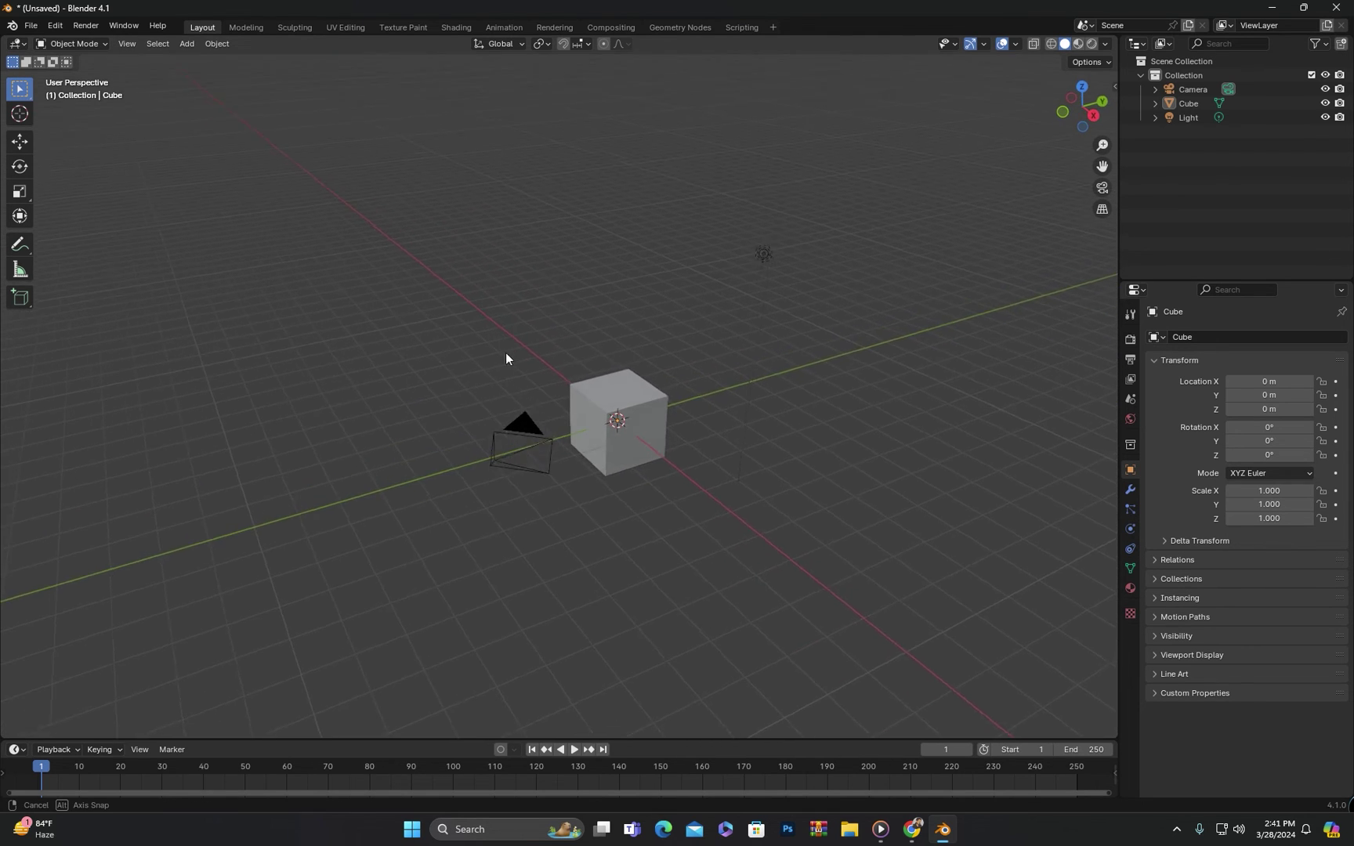
middle_drag(506, 358, 560, 369)
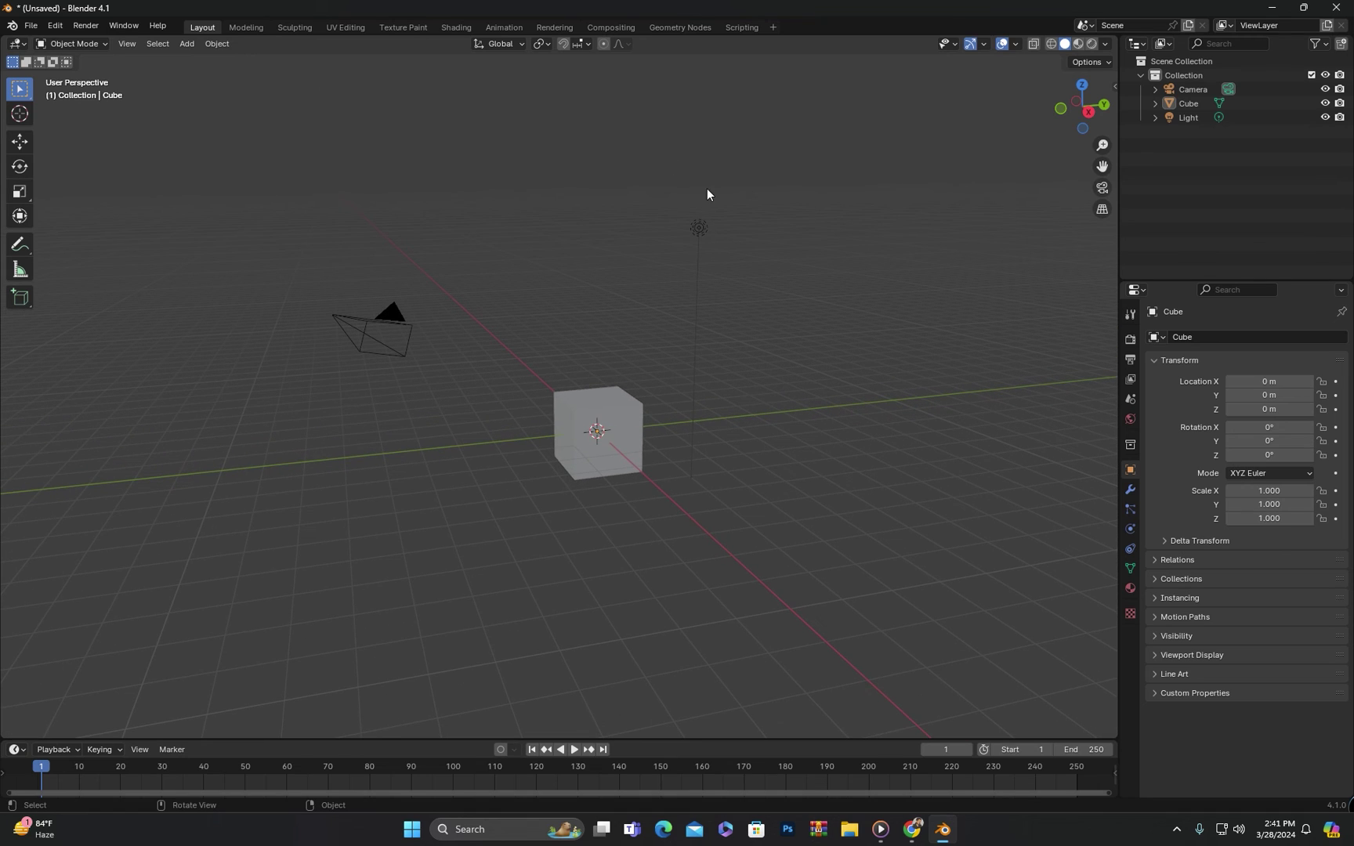
click(624, 406)
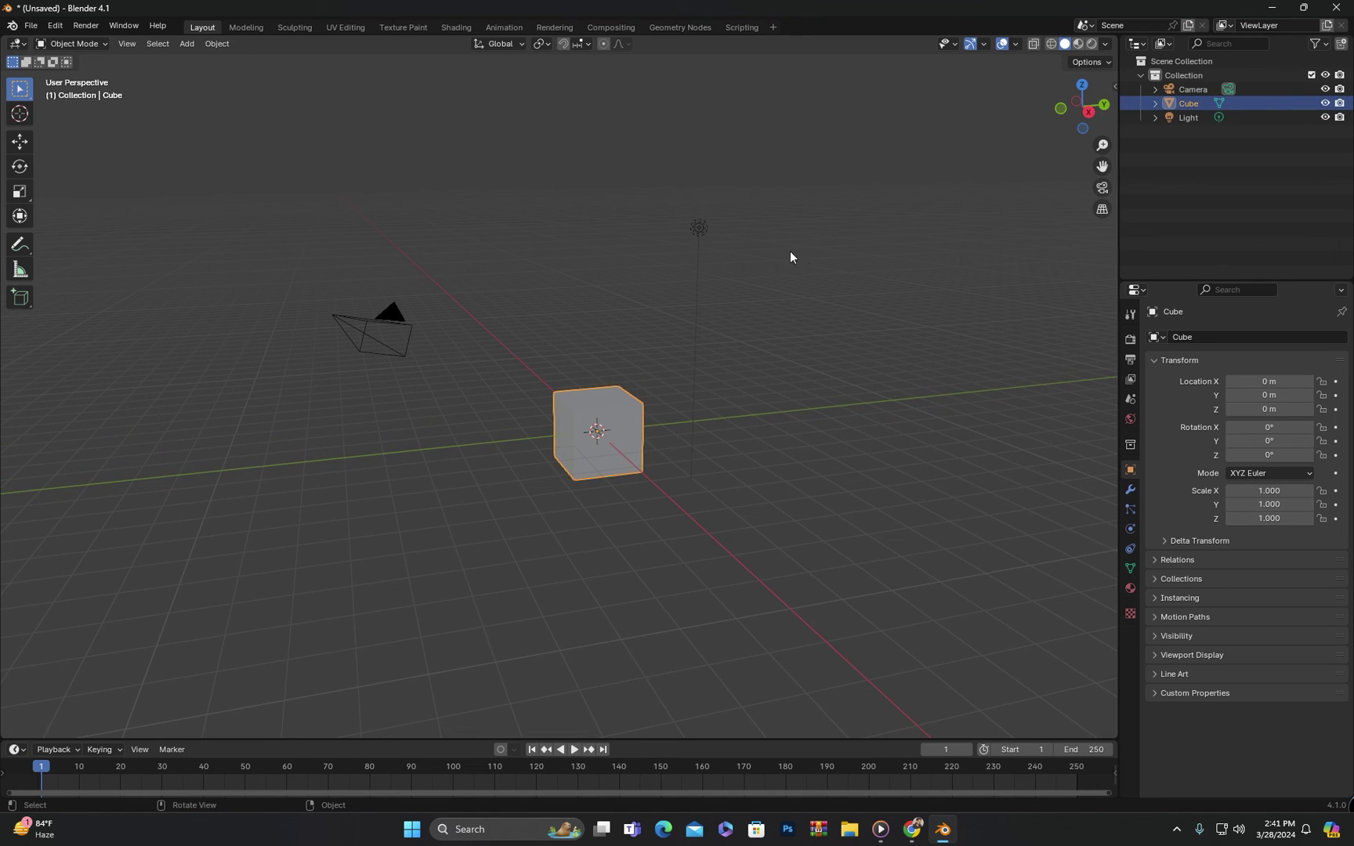